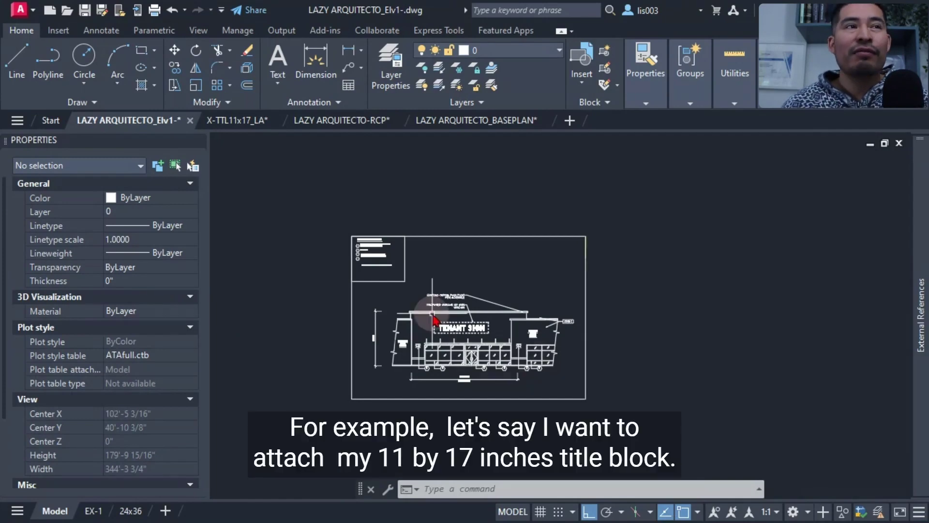
- Attach X-TTL11x17_LA.dwg as an xref on the 11x17 layout at scale 1.0000, then select it
scroll(426, 312, down, 2)
scroll(408, 319, up, 2)
text(XA)
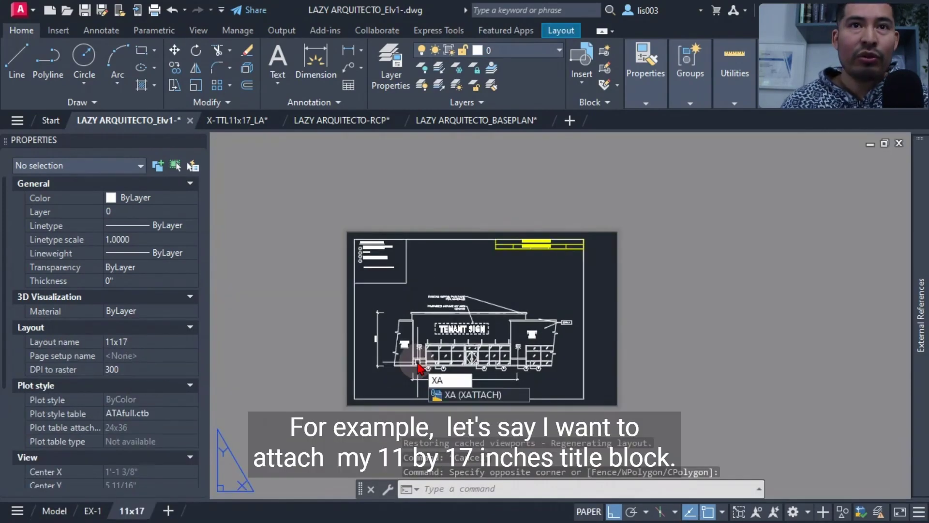
key(Return)
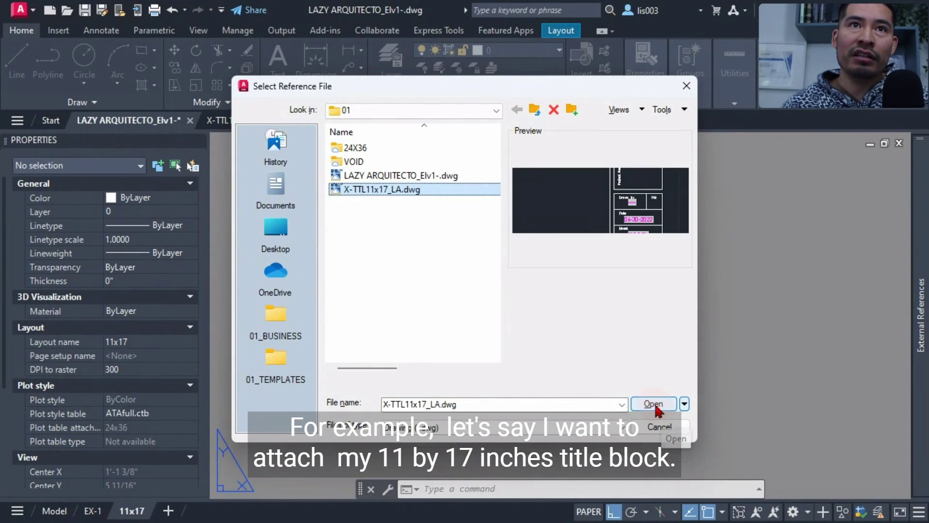
click(654, 403)
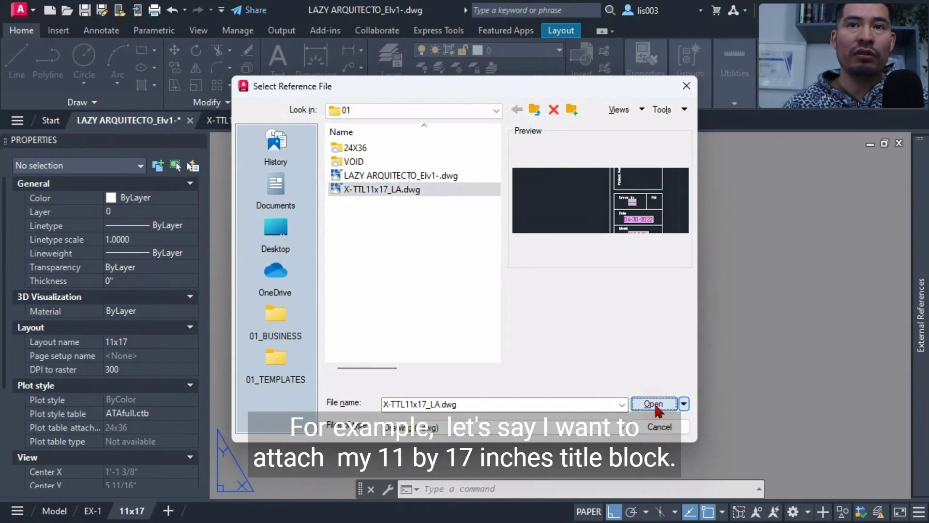
click(514, 406)
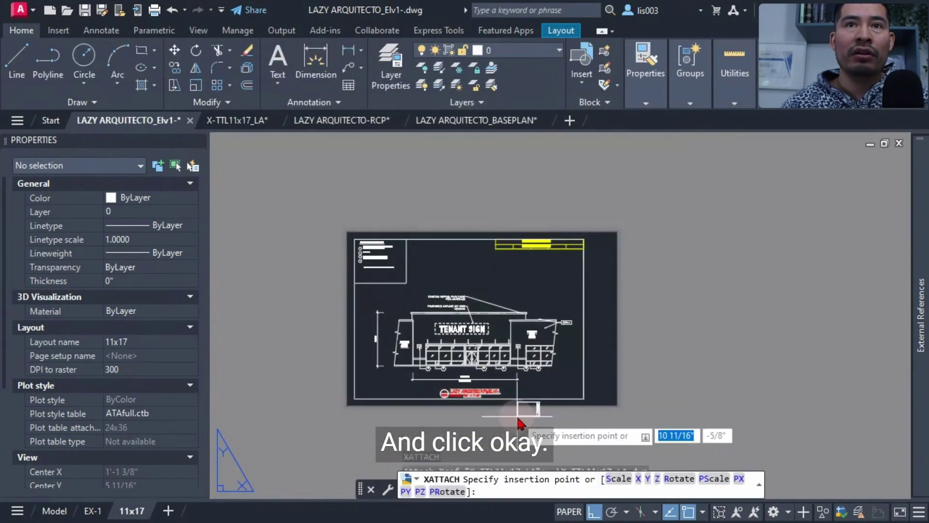
click(370, 206)
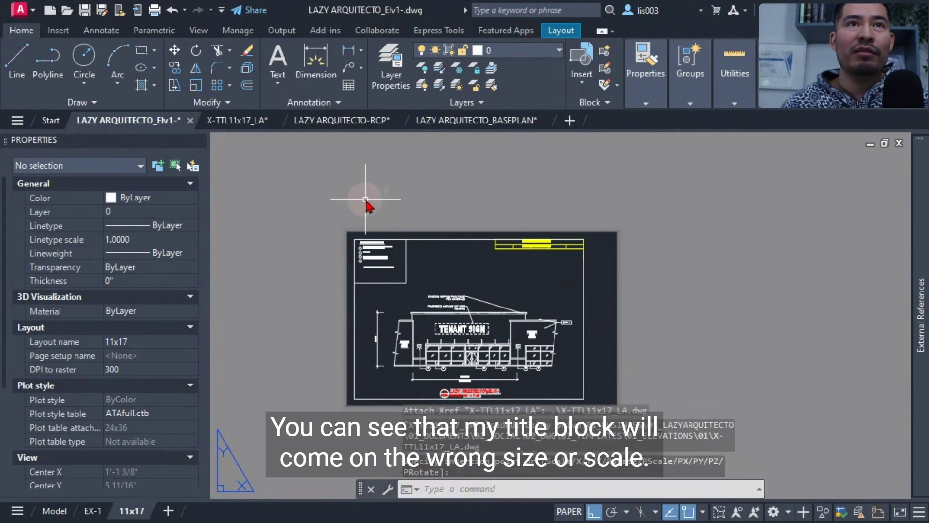
click(377, 183)
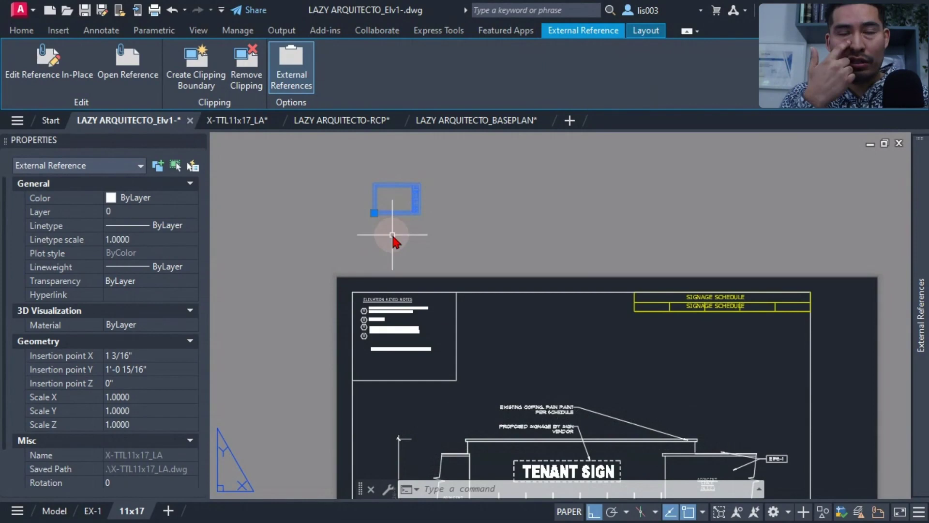
scroll(392, 235, down, 3)
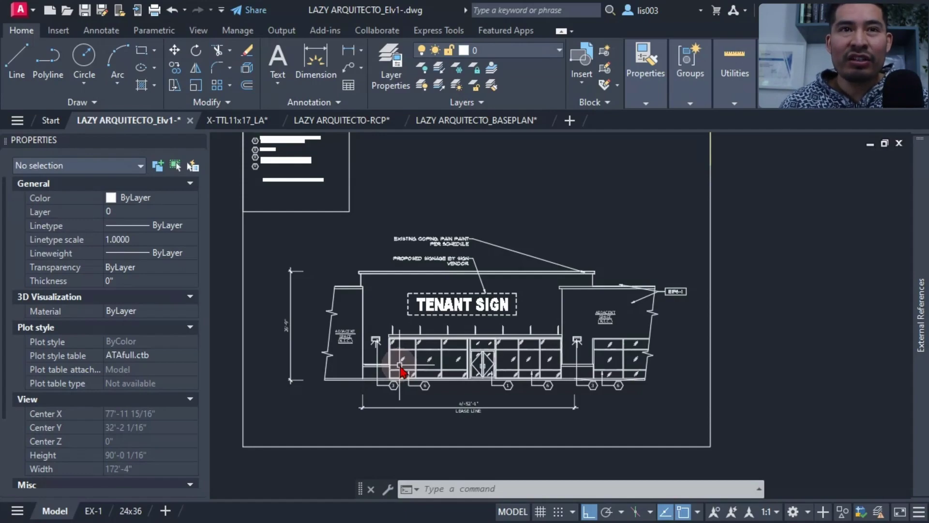
scroll(399, 370, down, 3)
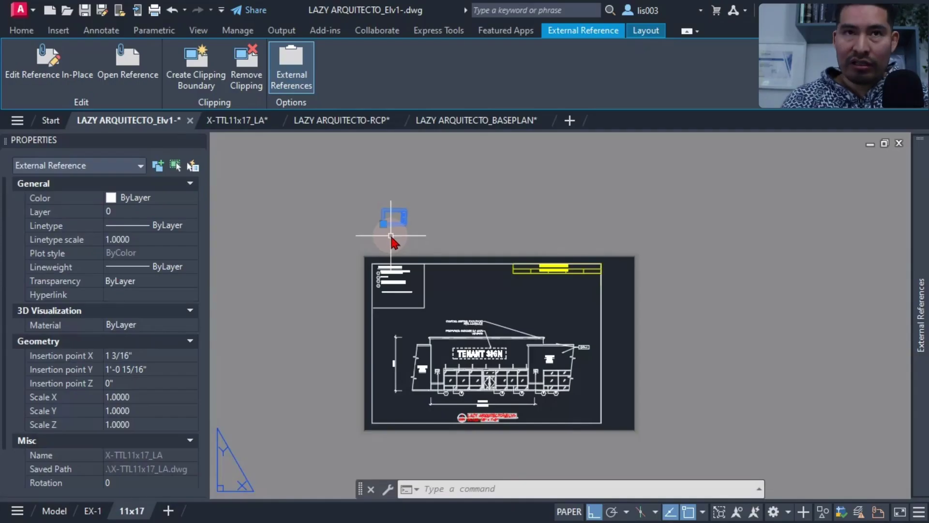
- Detach the X-TTL11x17_LA reference from the External References palette and pan to the full sheet
scroll(391, 213, up, 3)
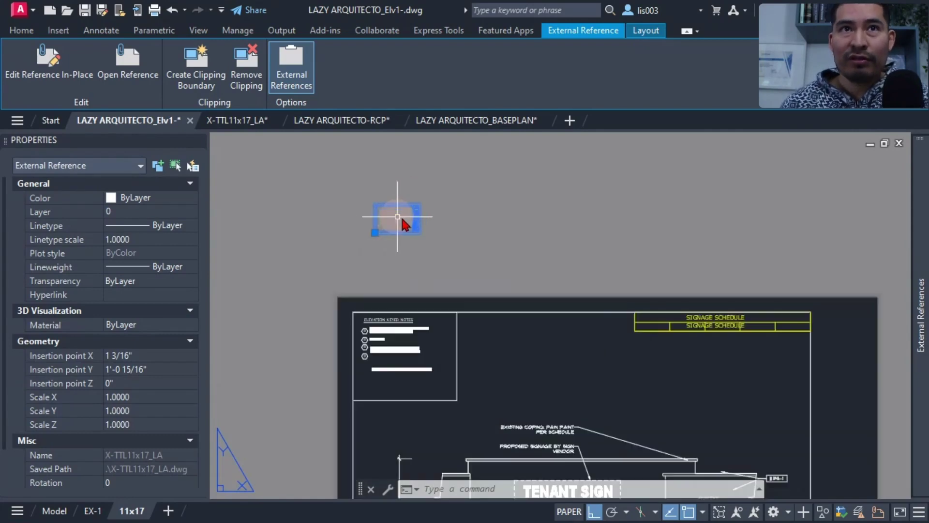
scroll(409, 222, down, 3)
scroll(393, 214, up, 3)
mouse_move(906, 231)
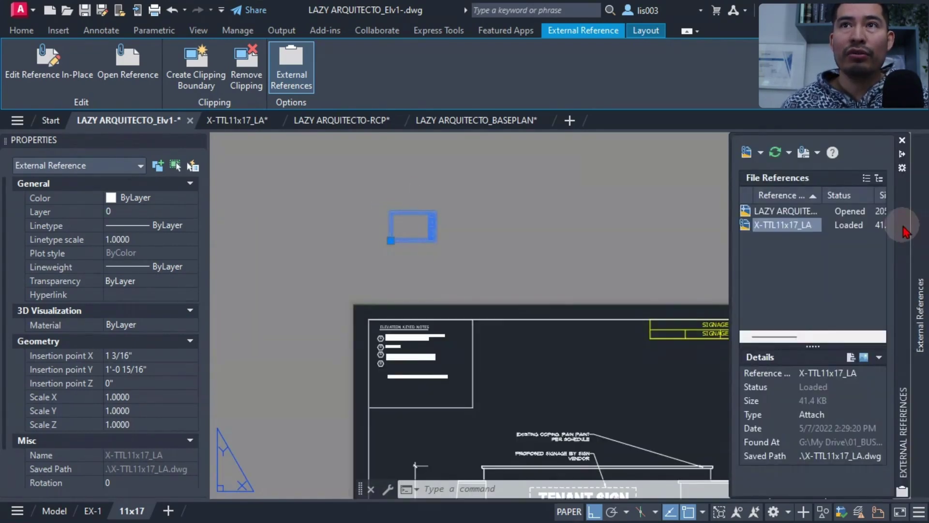
right_click(784, 224)
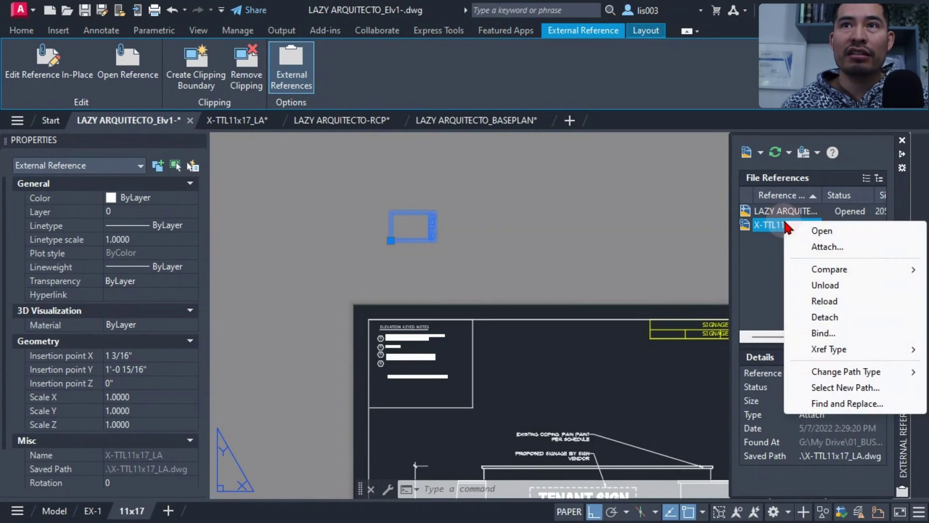
click(822, 317)
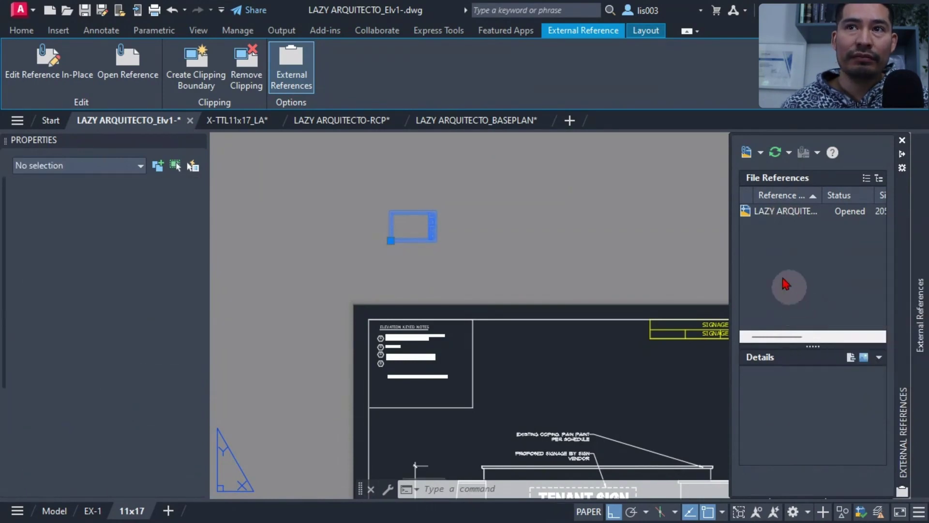
scroll(366, 187, down, 3)
middle_drag(365, 187, 378, 201)
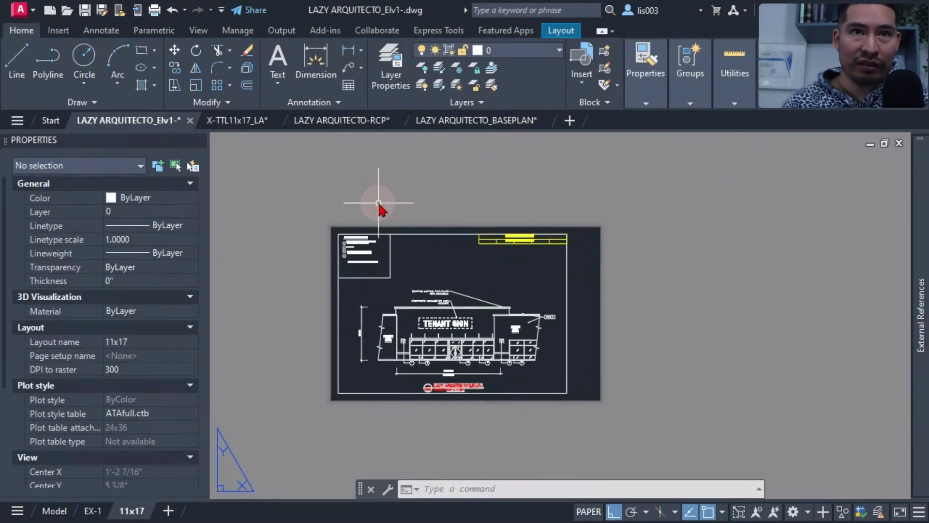
- Set the insertion scale to Inches in the Drawing Units dialog via UNITS
text(UNITS)
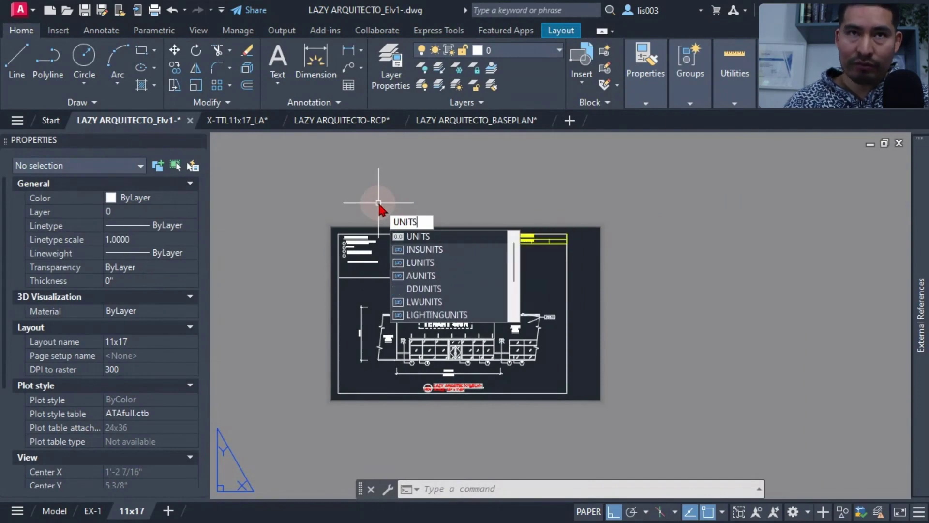
key(Return)
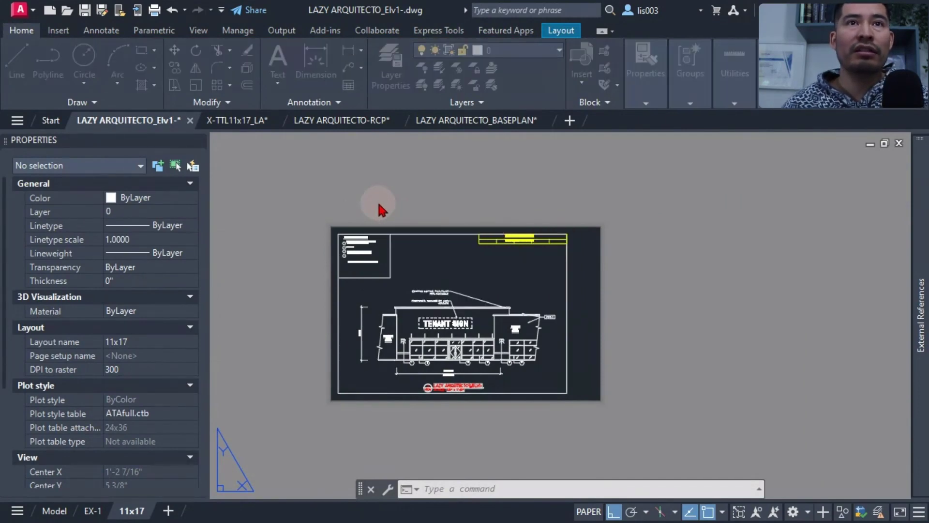
drag(315, 116, 368, 132)
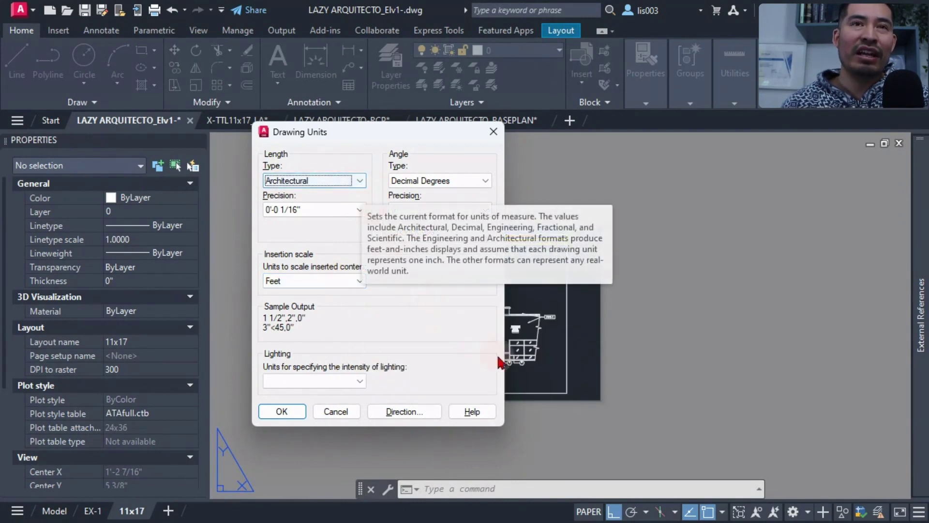
click(336, 281)
click(309, 301)
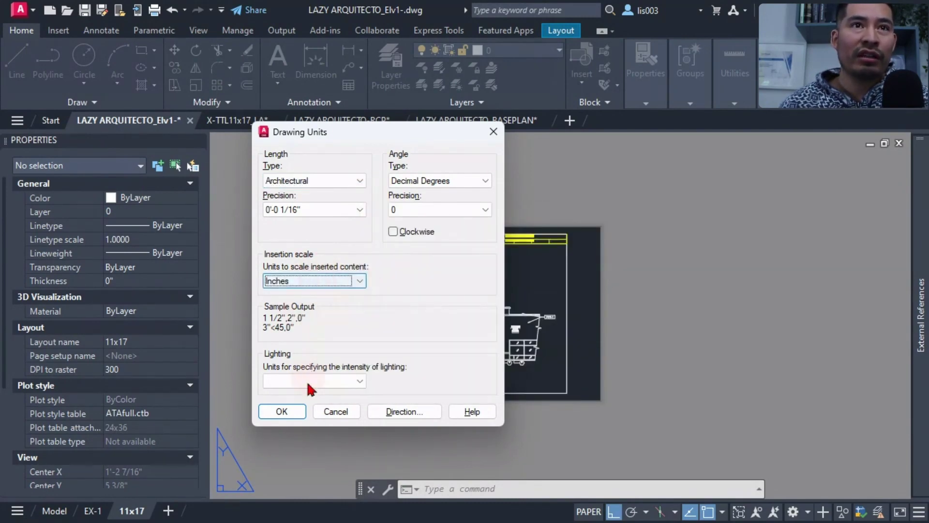
click(294, 412)
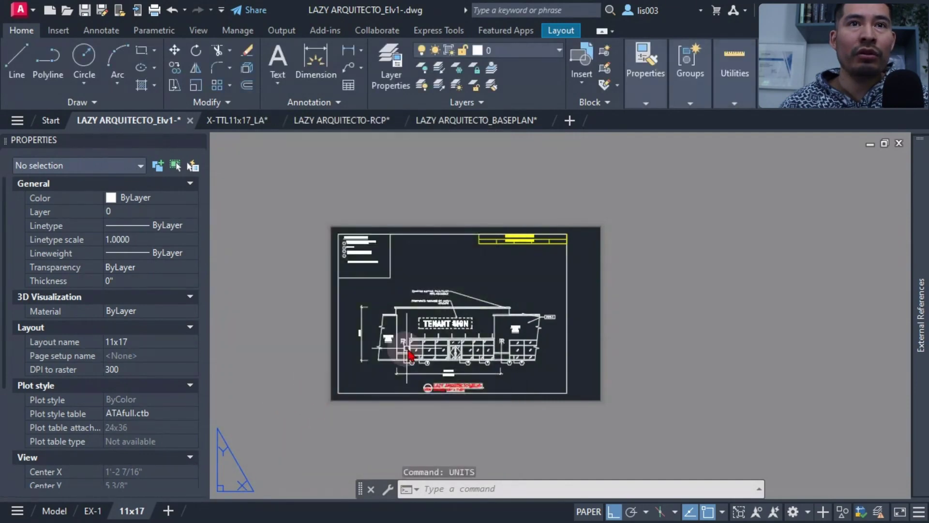
- Reattach X-TTL11x17_LA.dwg at insertion point 0,0, then select and deselect it to check the fit
text(xa)
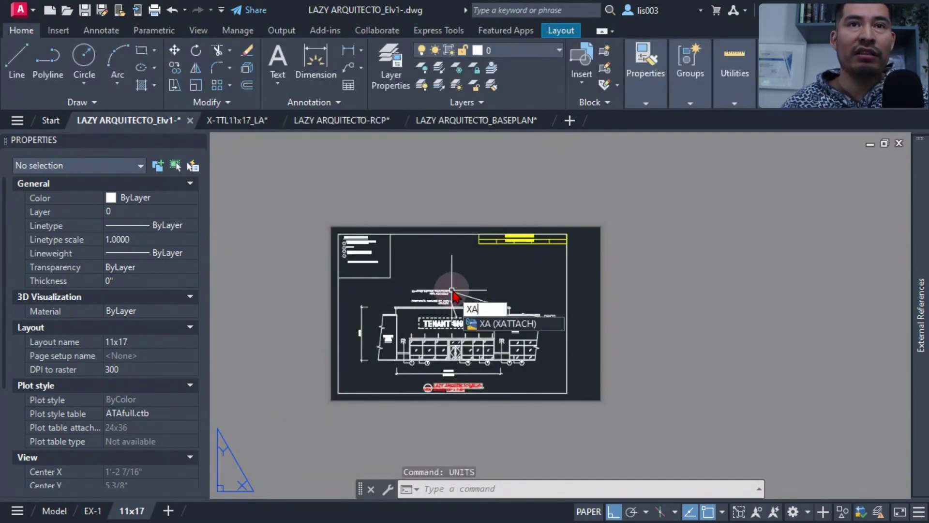
key(Return)
click(378, 189)
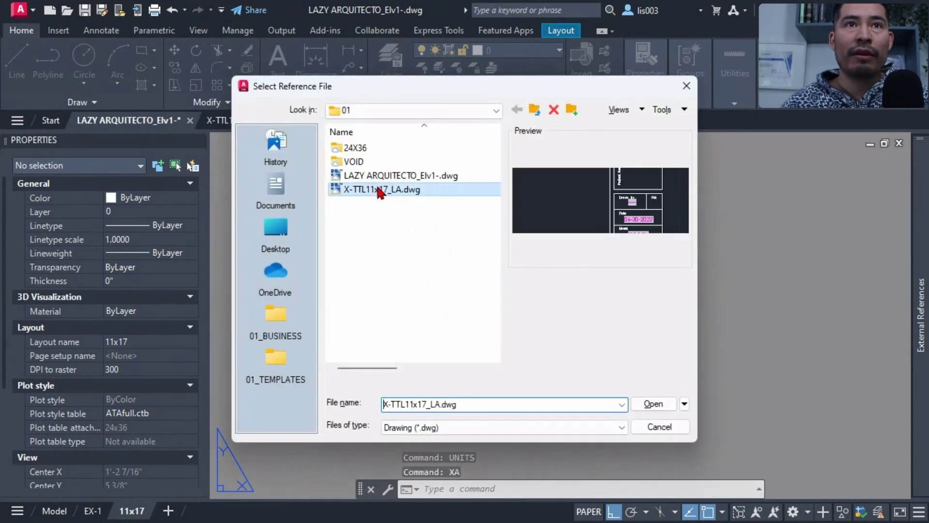
click(648, 406)
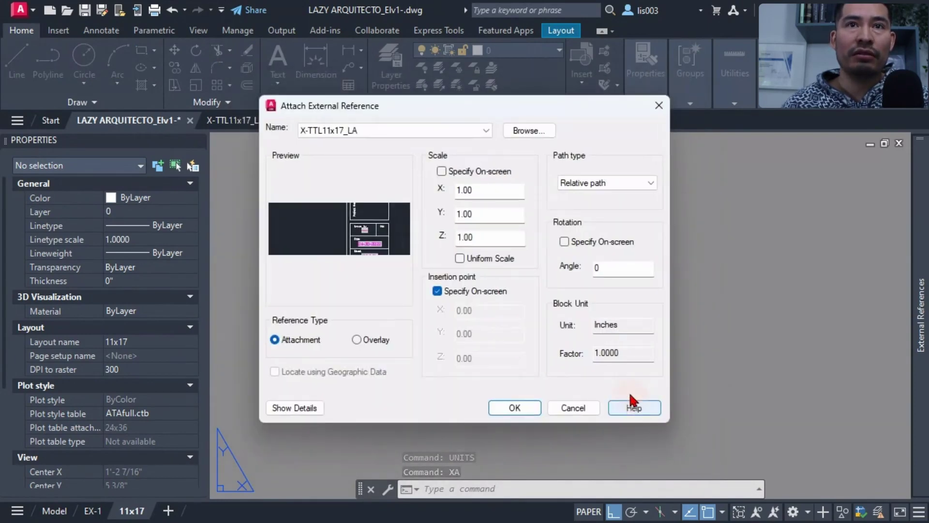
click(526, 405)
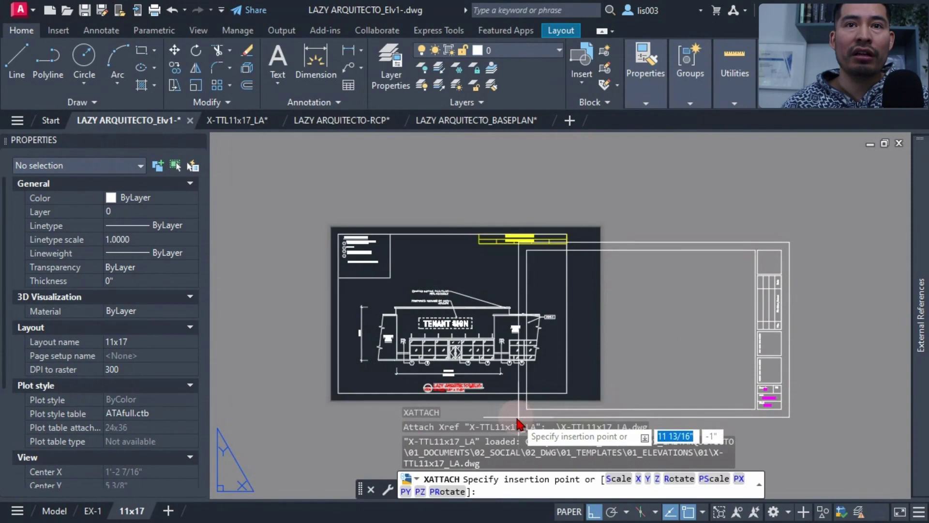
text(0)
key(Tab)
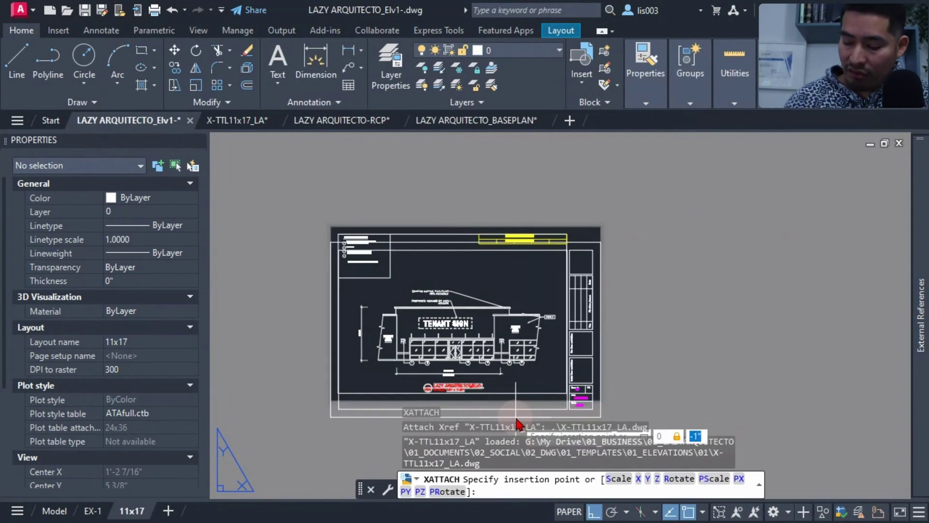
text(0)
key(Return)
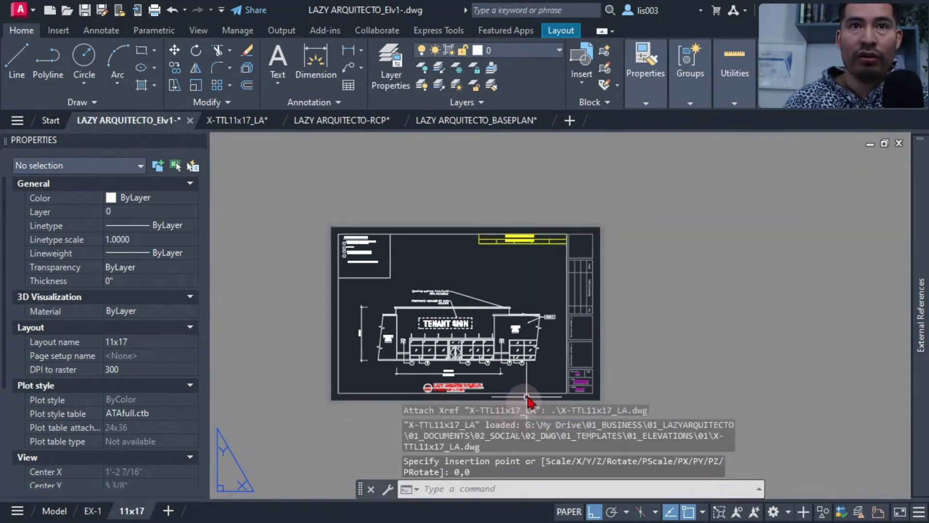
click(588, 280)
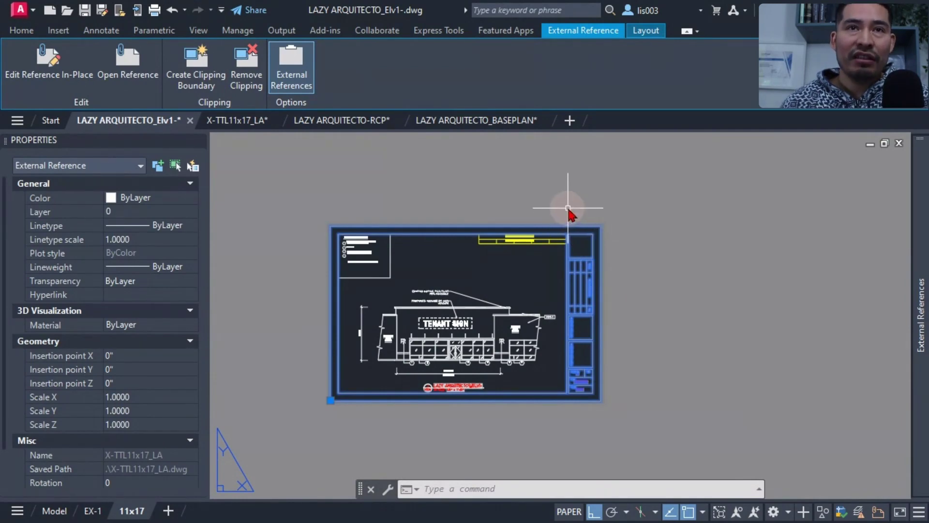
key(Escape)
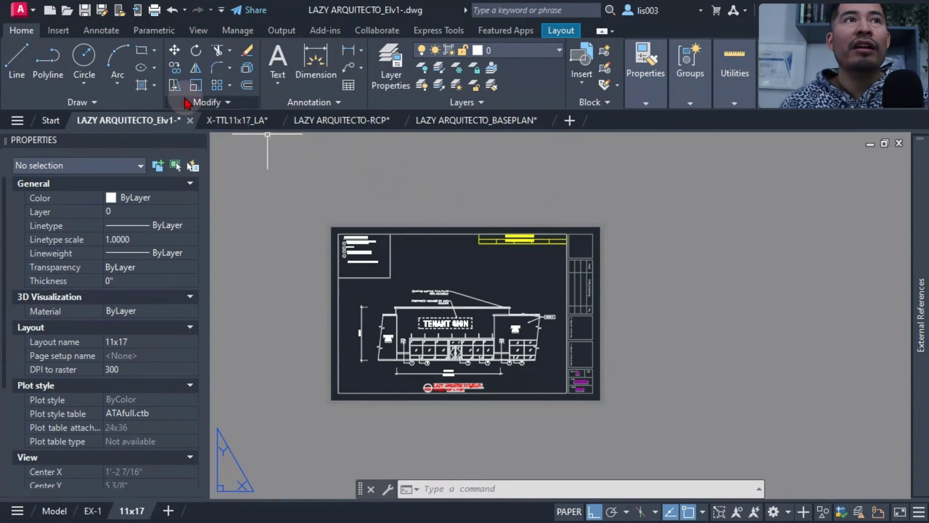
click(20, 10)
click(51, 95)
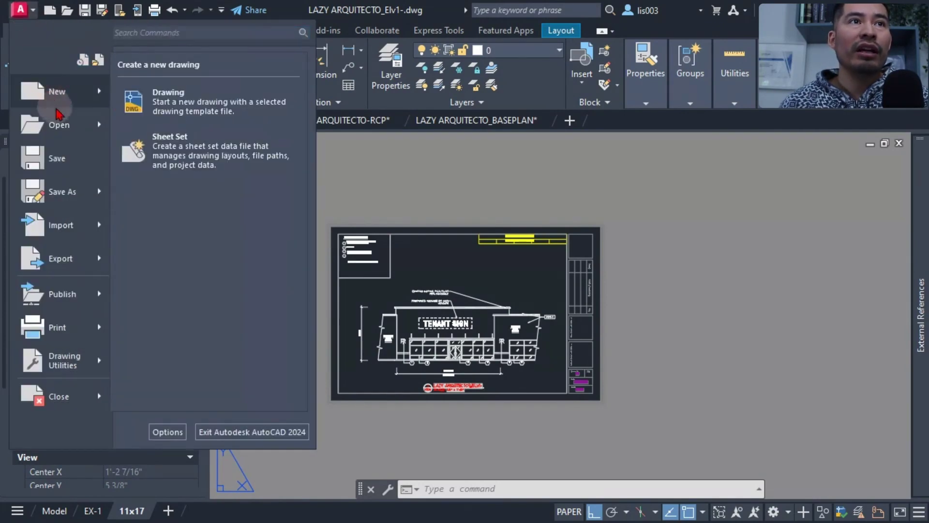
key(Escape)
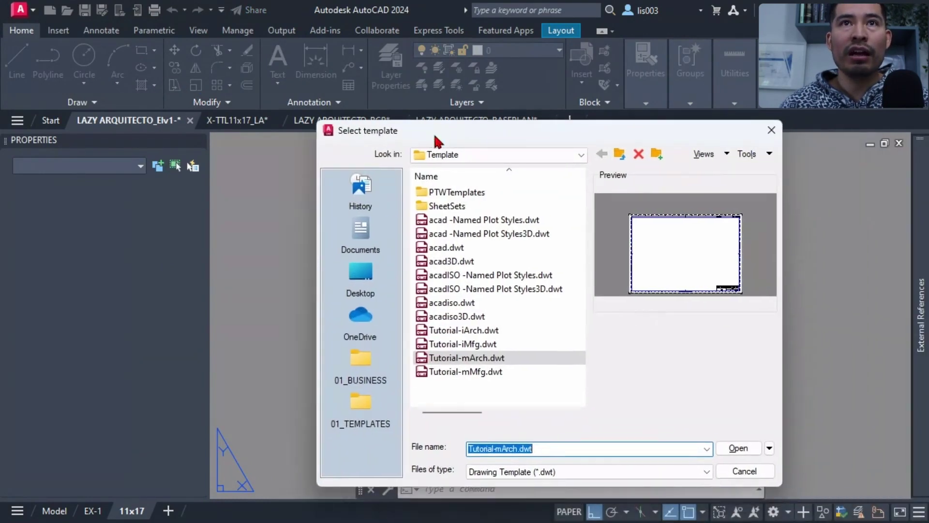
drag(434, 132, 355, 111)
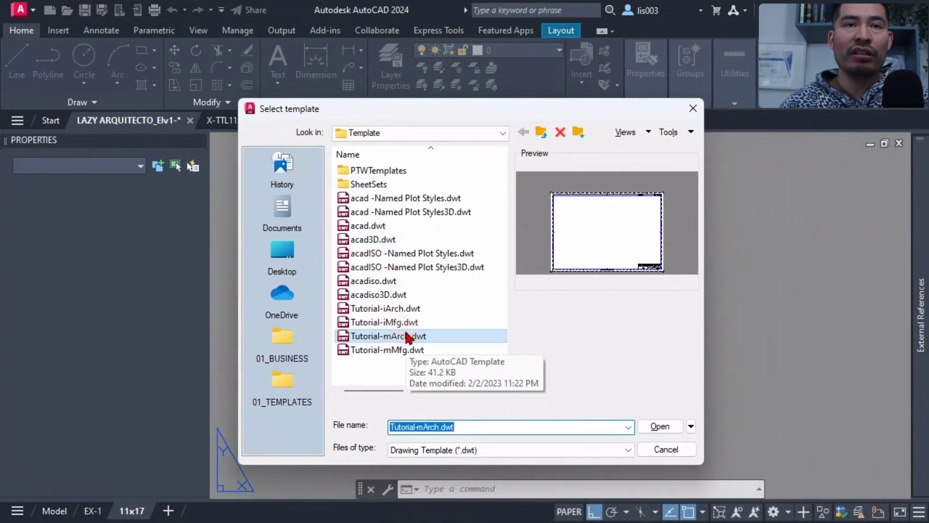
click(396, 309)
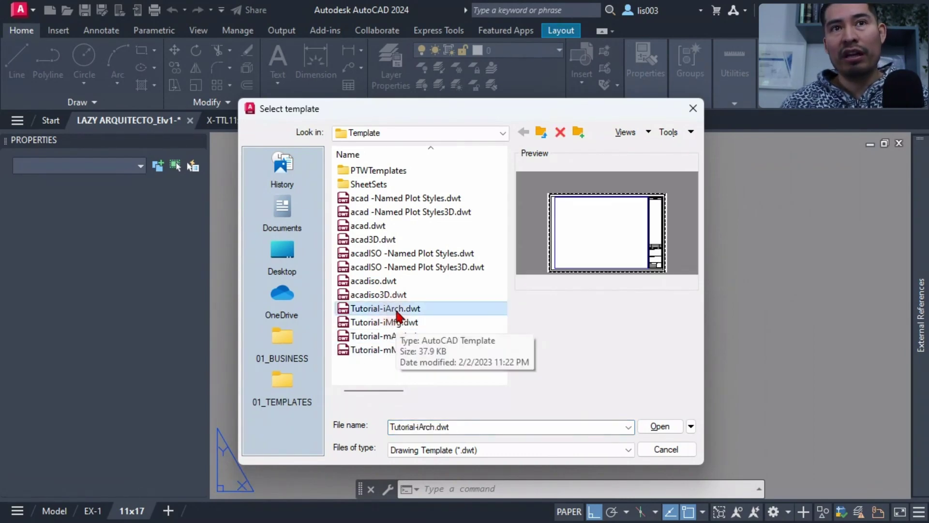
click(386, 324)
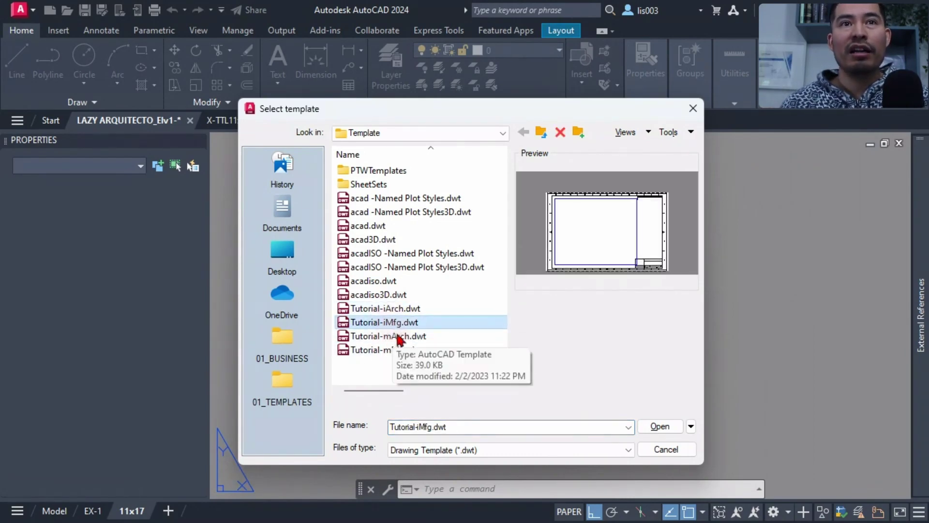
click(393, 337)
click(649, 450)
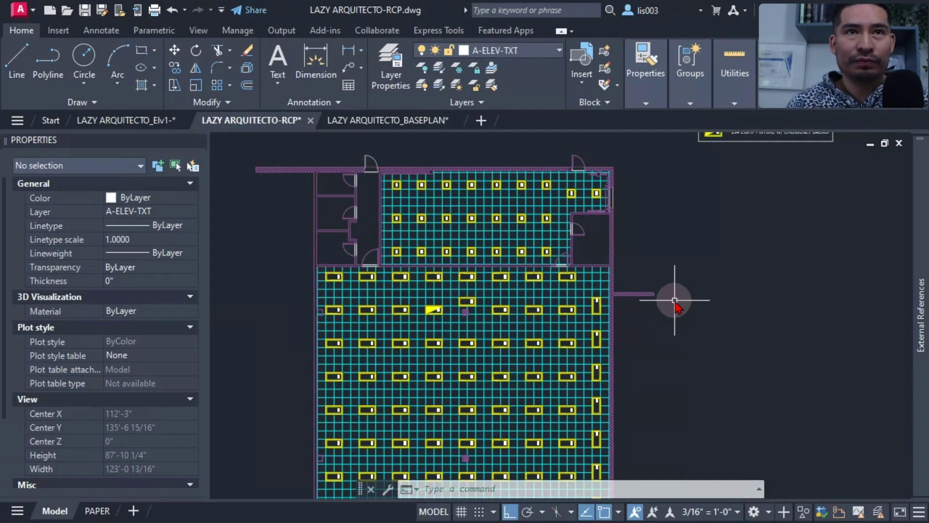
- Zoom and pan to center the corridor doors at the upper left of the ceiling plan
scroll(363, 165, up, 3)
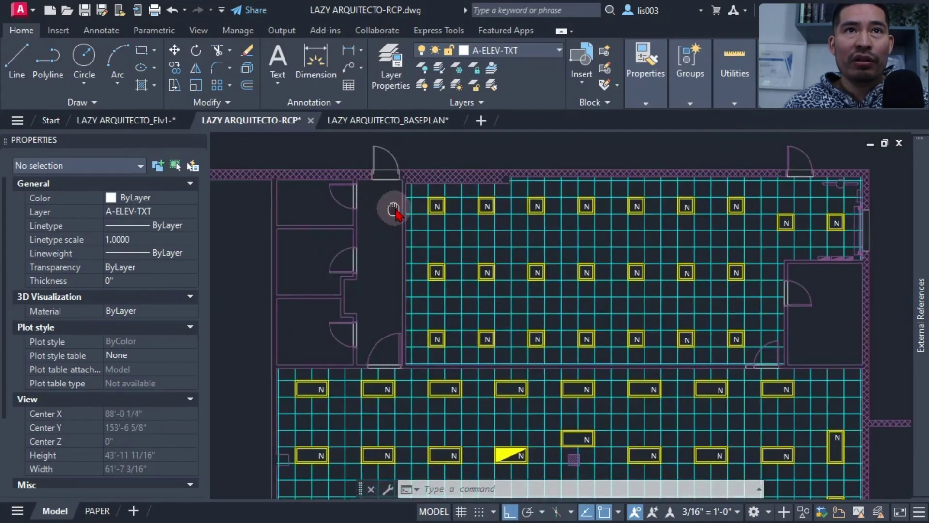
middle_drag(393, 209, 436, 224)
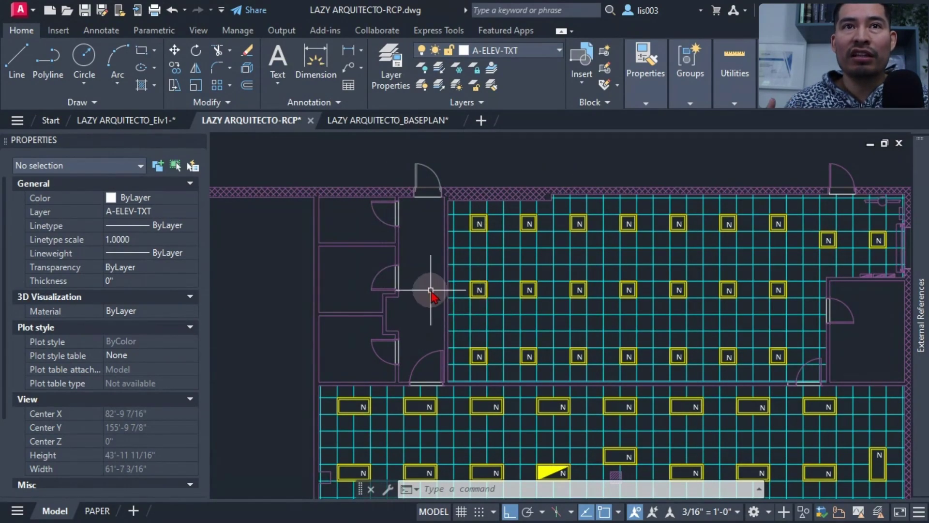
middle_drag(426, 290, 423, 289)
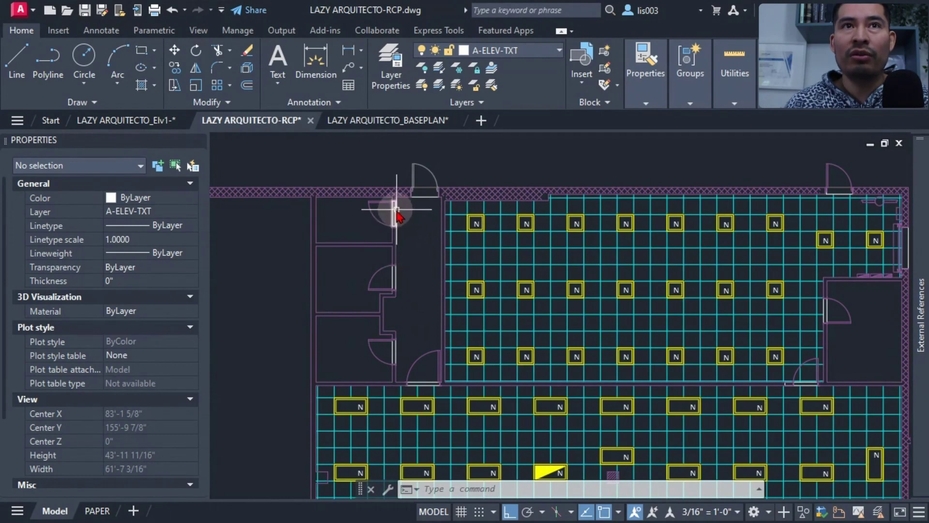
text(LAYFRZ)
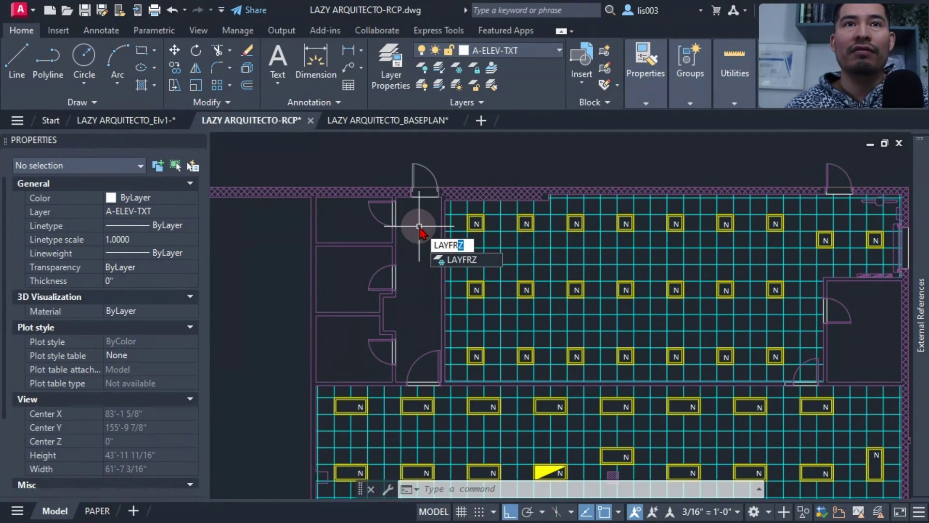
key(Return)
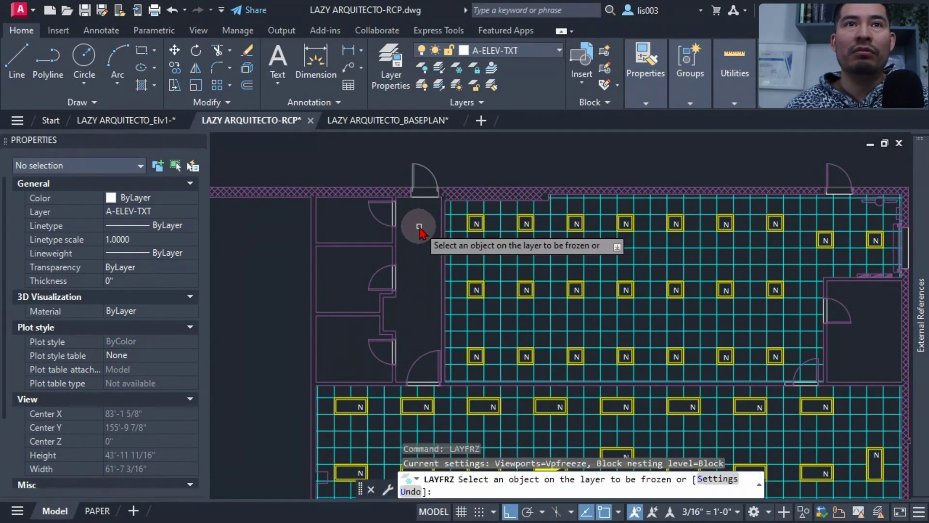
click(414, 175)
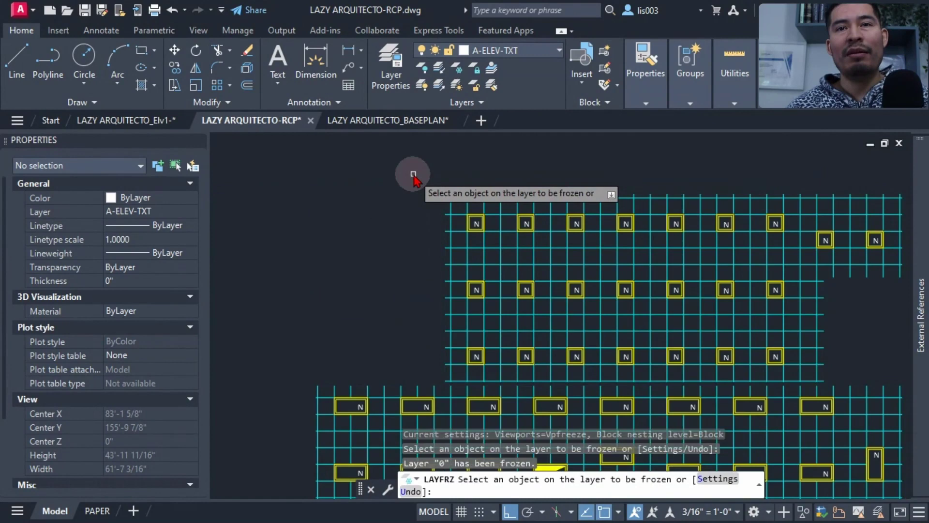
scroll(413, 174, down, 3)
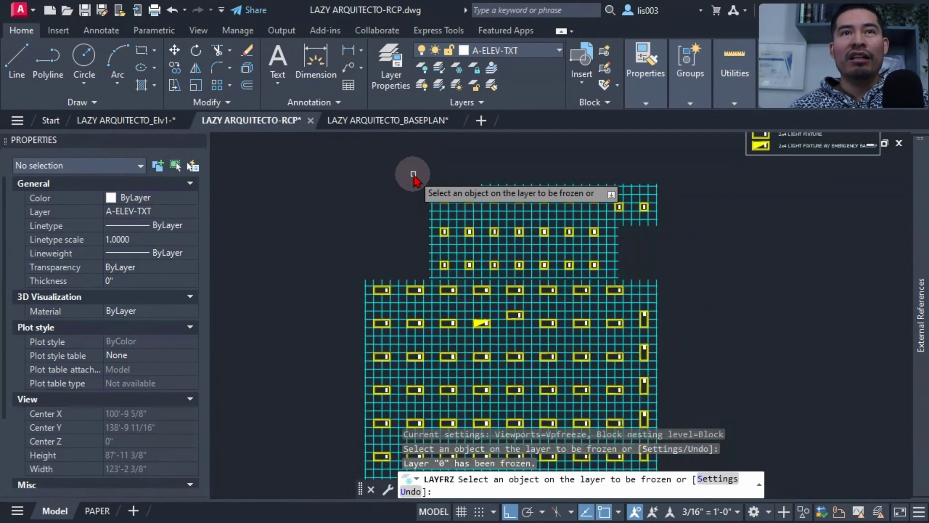
scroll(413, 173, down, 2)
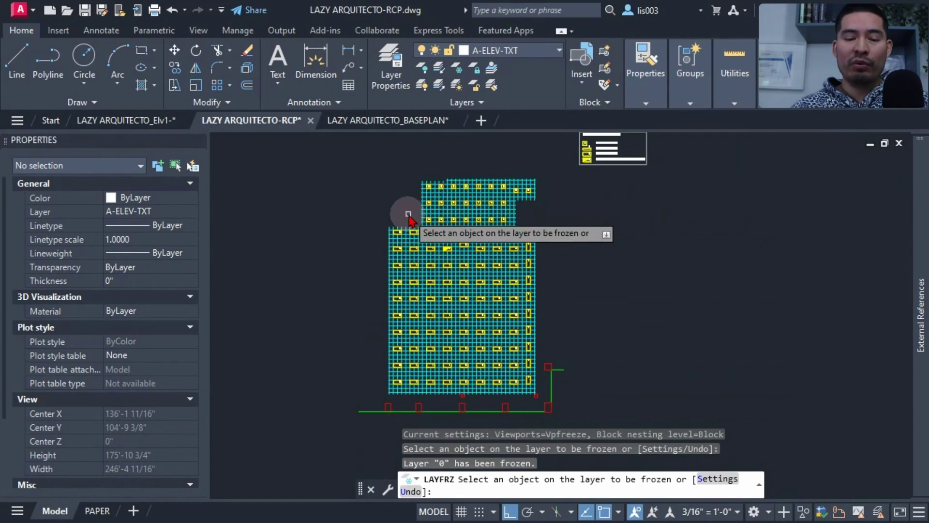
key(Escape)
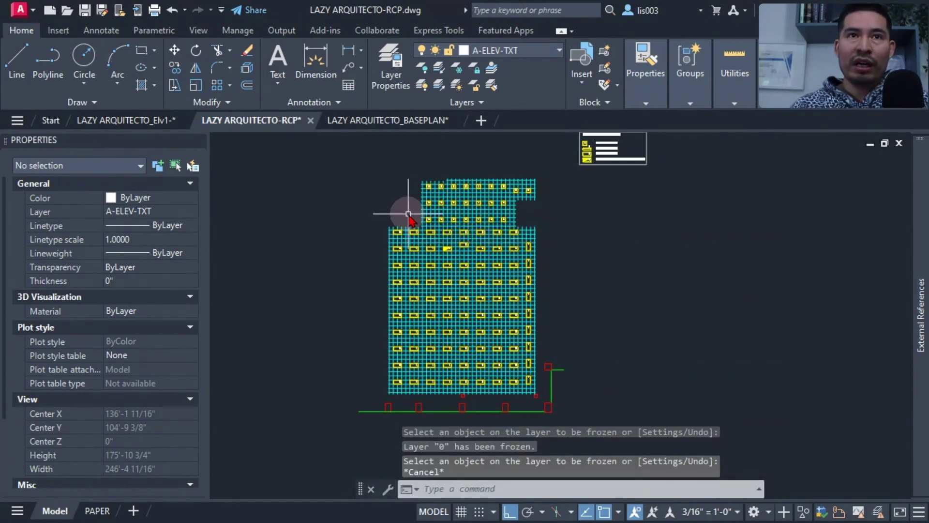
key(ctrl+z)
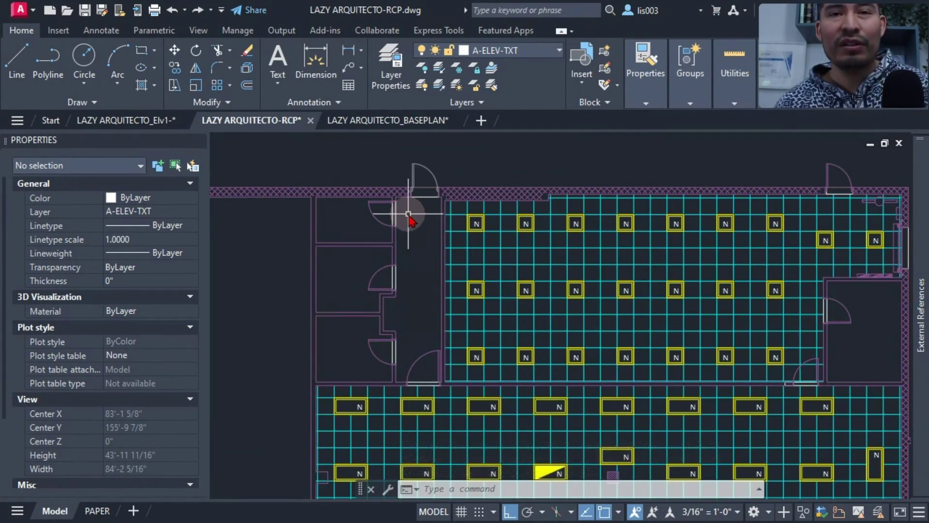
middle_drag(408, 215, 394, 213)
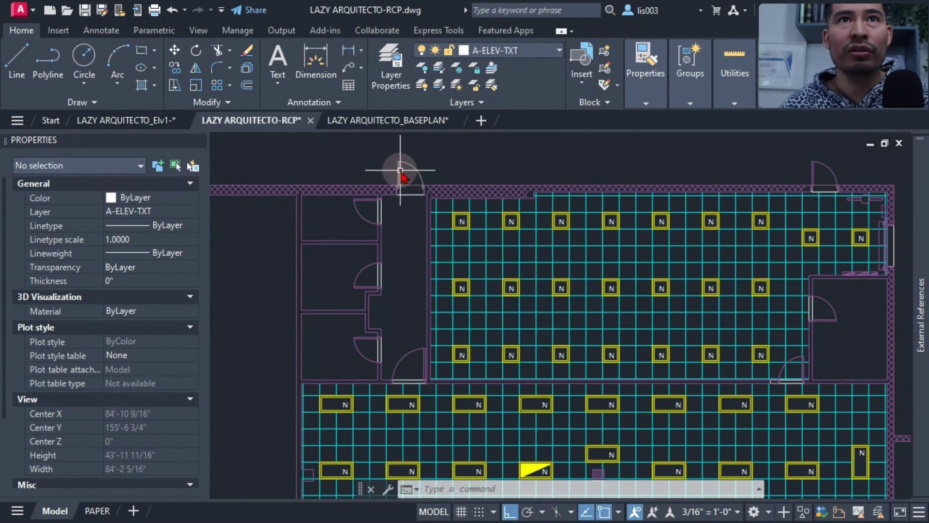
- Select the BASEPLAN xref and open it with Open Xref
click(400, 170)
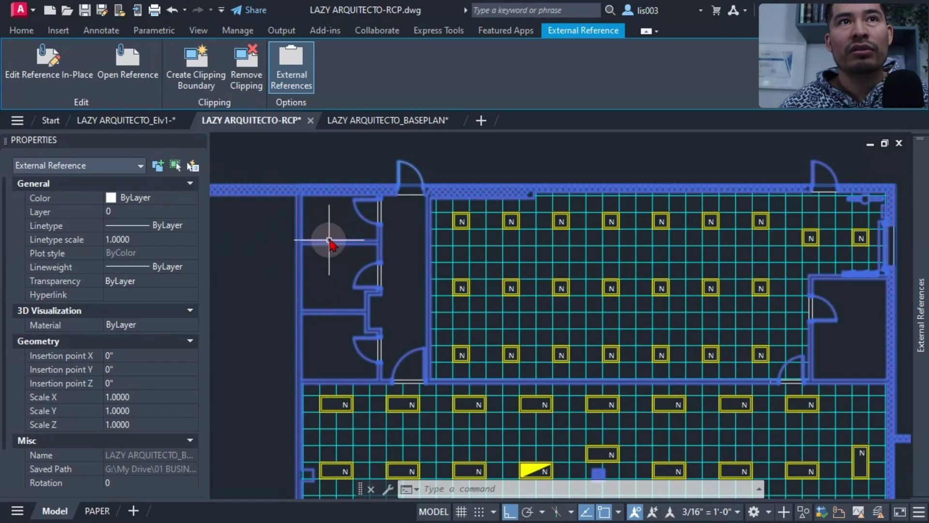
right_click(342, 191)
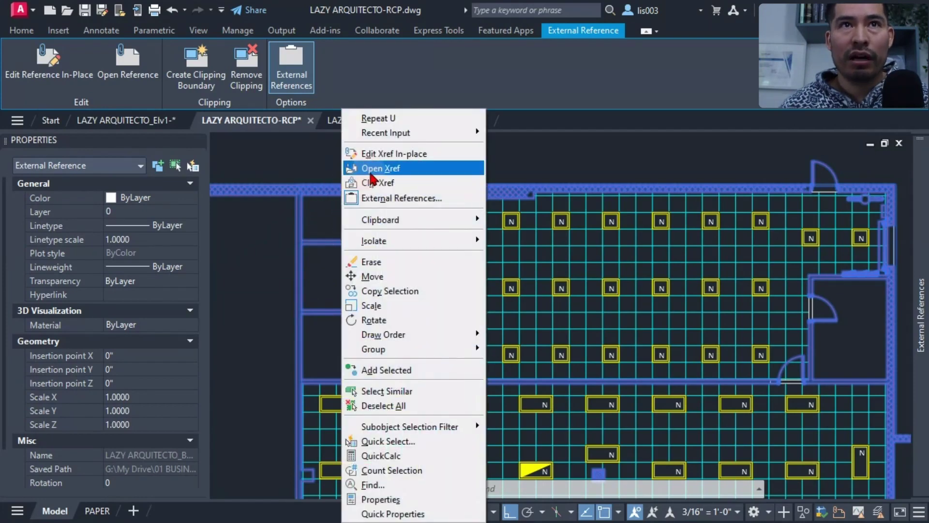
click(373, 169)
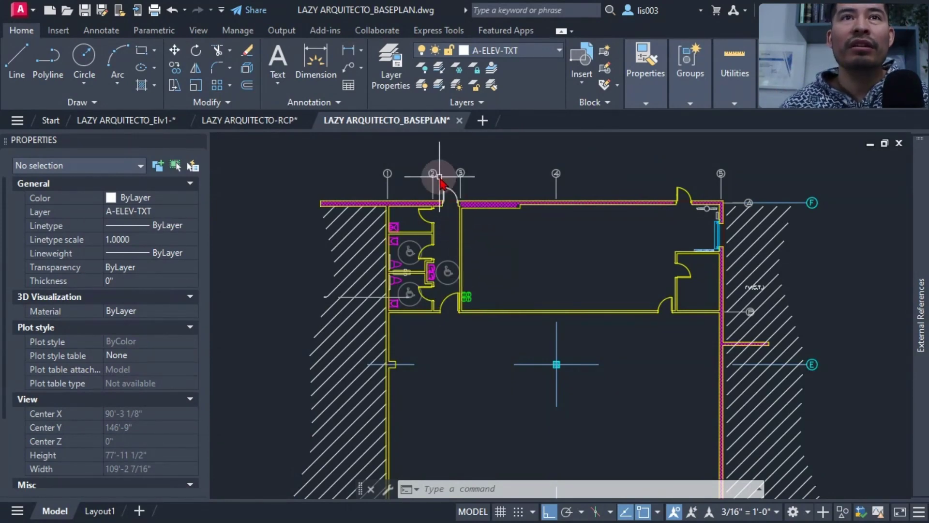
scroll(444, 203, up, 6)
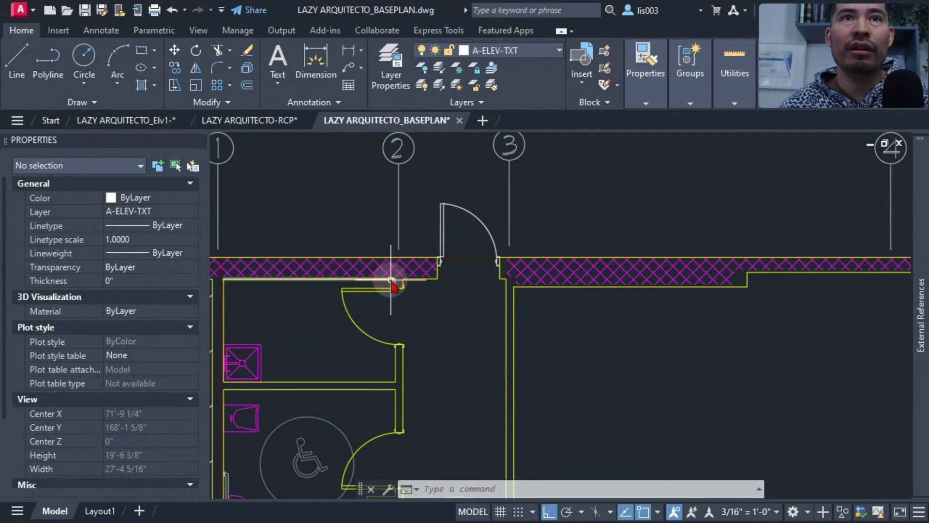
click(441, 235)
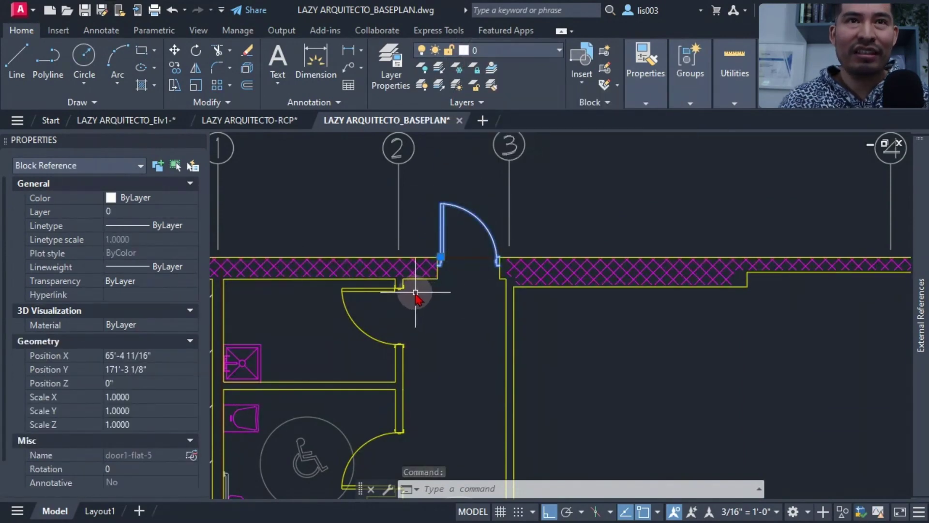
key(Escape)
click(384, 289)
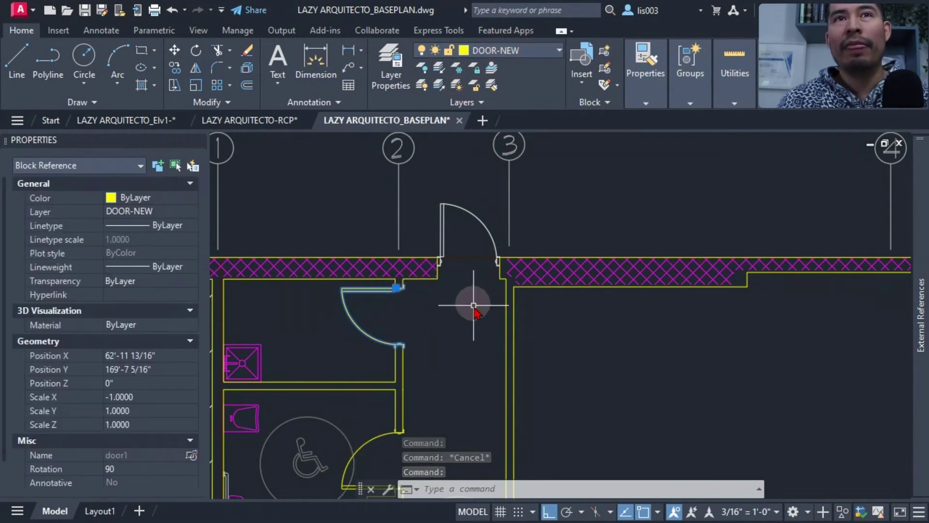
key(Escape)
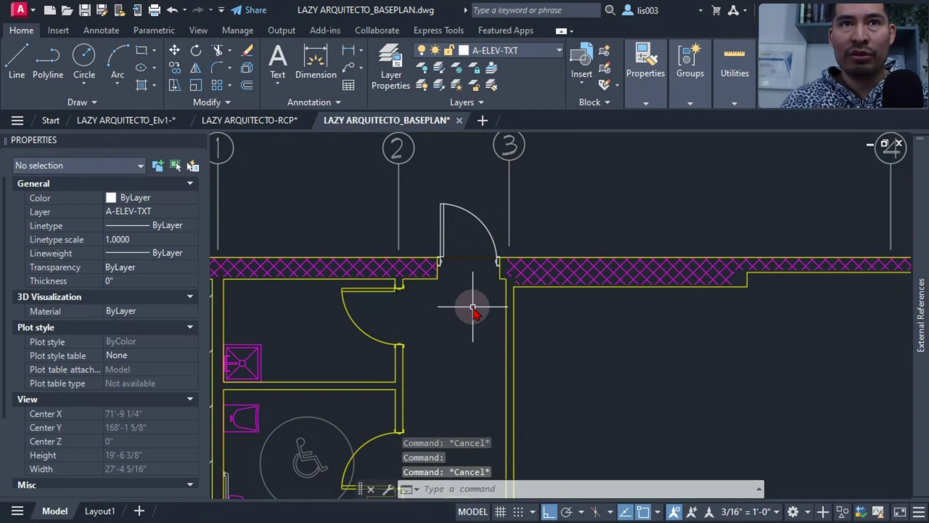
scroll(472, 307, down, 3)
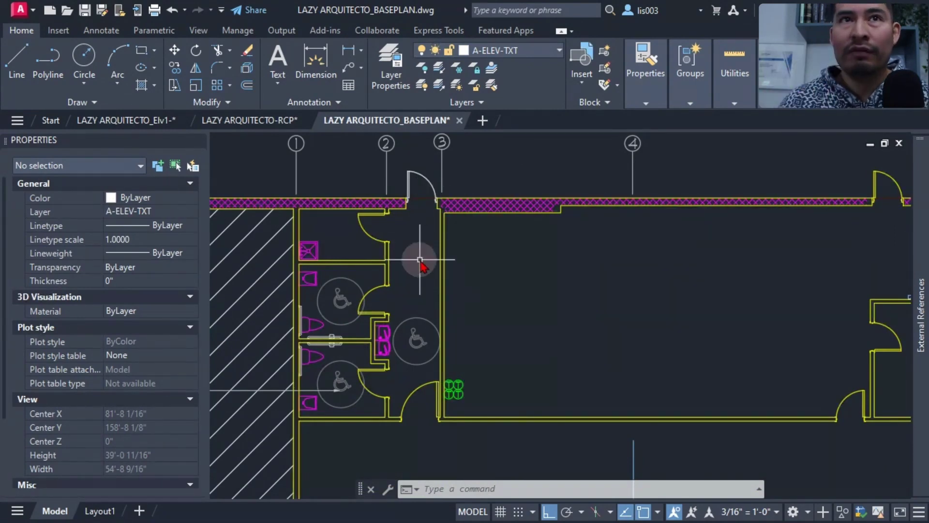
- Match the restroom door's DOOR-NEW properties onto the top door, save, and return to the RCP
text(MA)
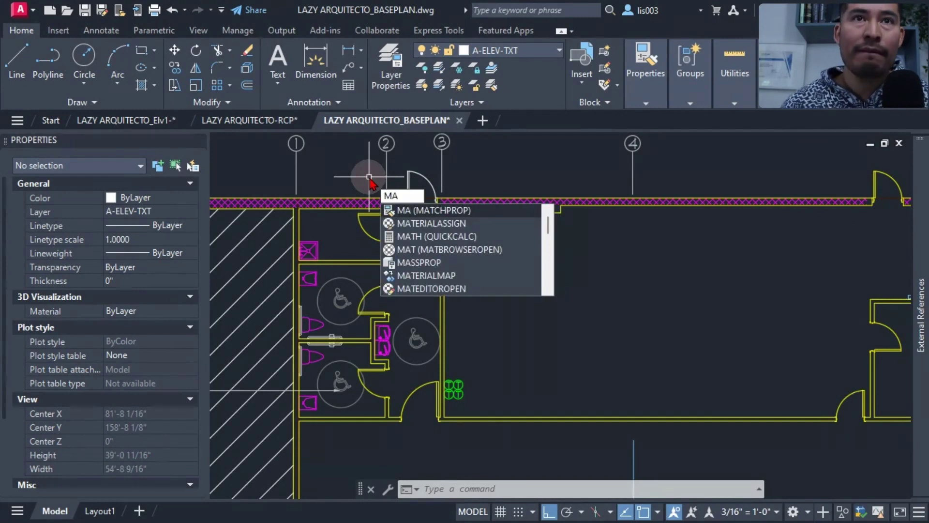
key(Return)
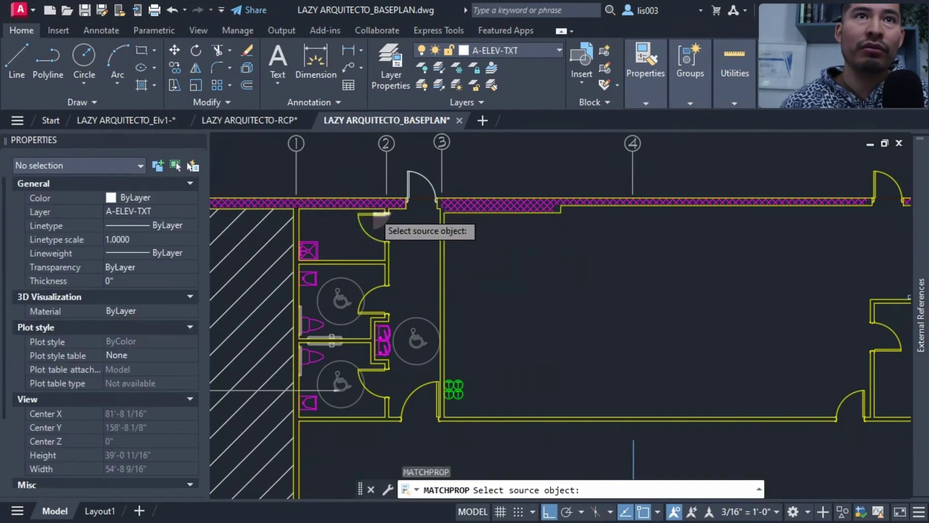
click(374, 215)
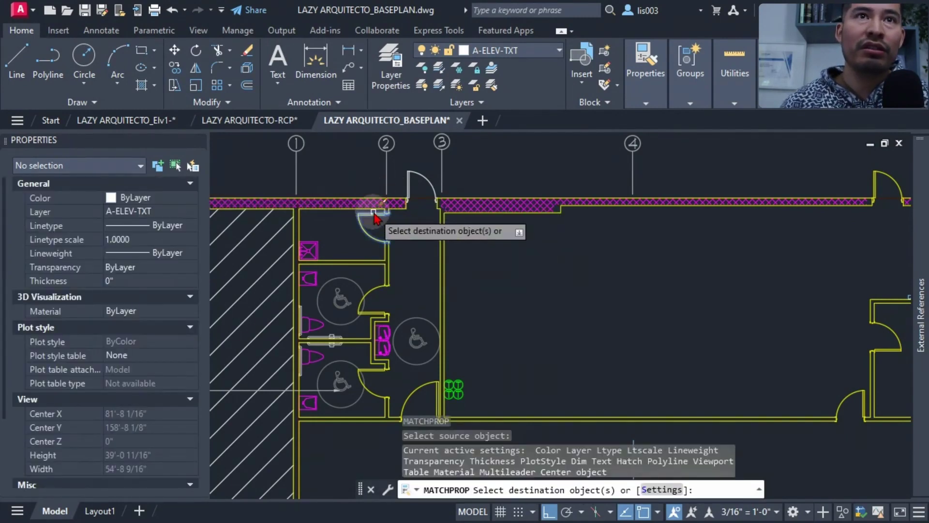
click(412, 169)
key(Return)
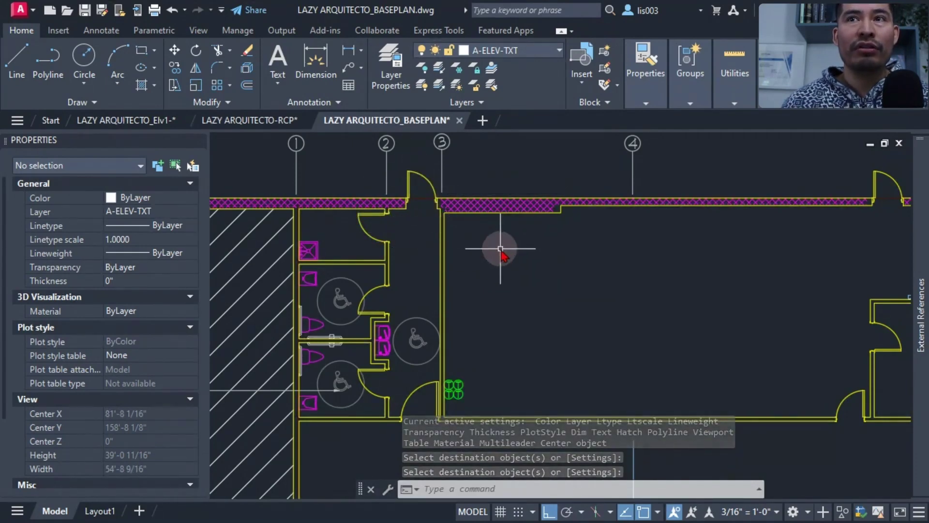
key(ctrl+s)
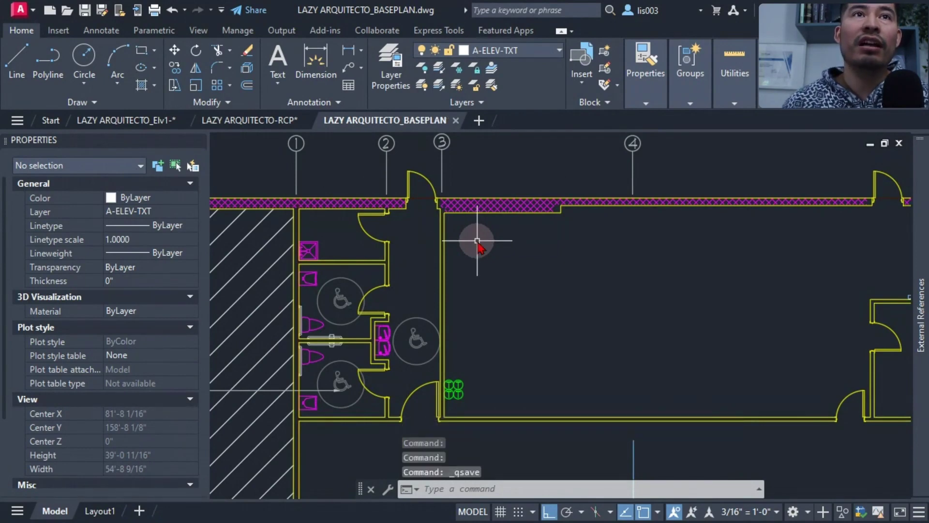
click(269, 121)
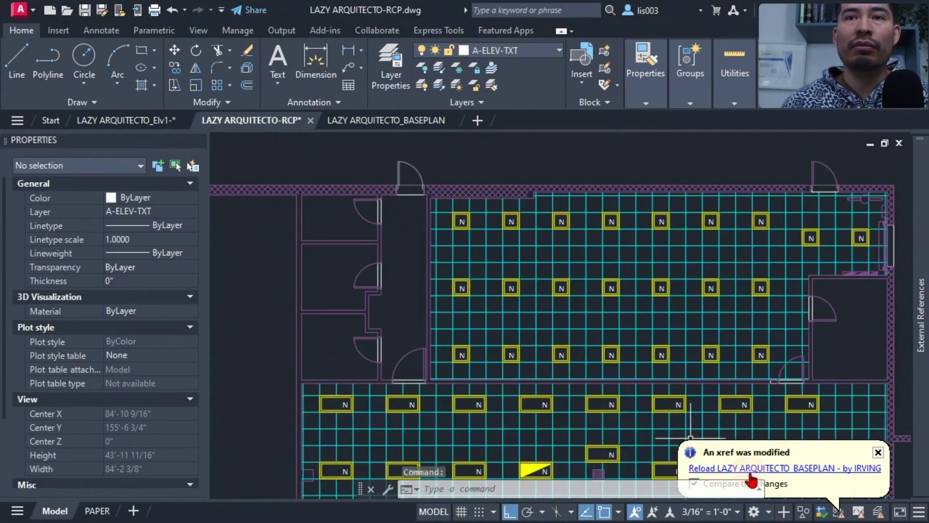
- Reload the modified base plan xref and freeze its DOOR-NEW layer with LAYFRZ
click(710, 469)
click(635, 150)
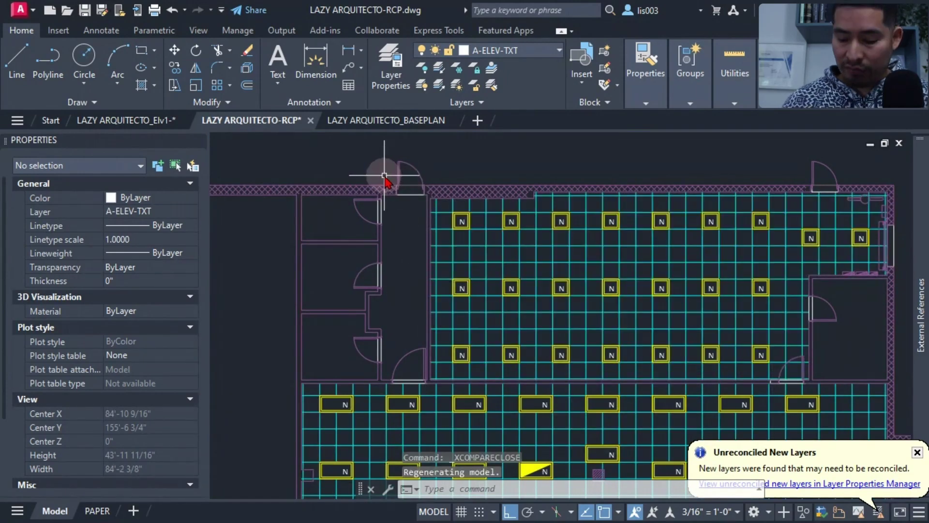
text(LAYD)
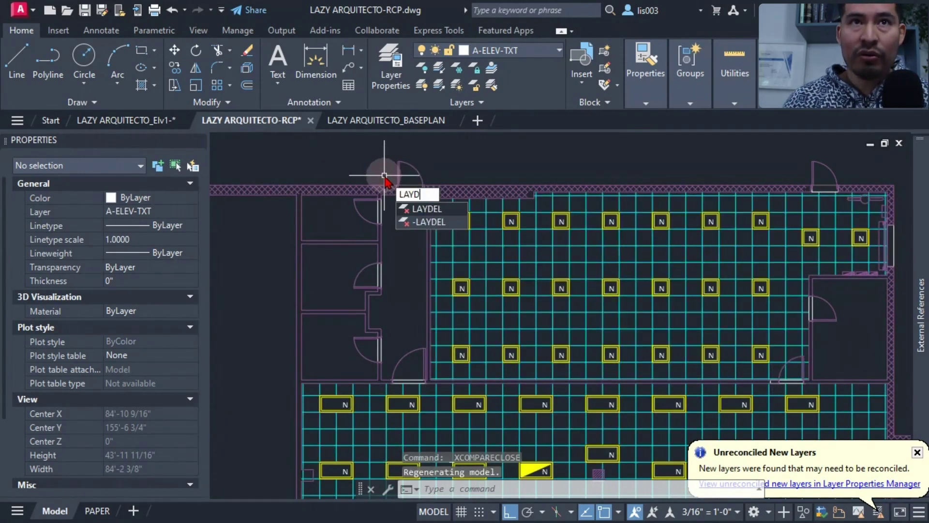
key(BackSpace)
text(FRZ)
key(Return)
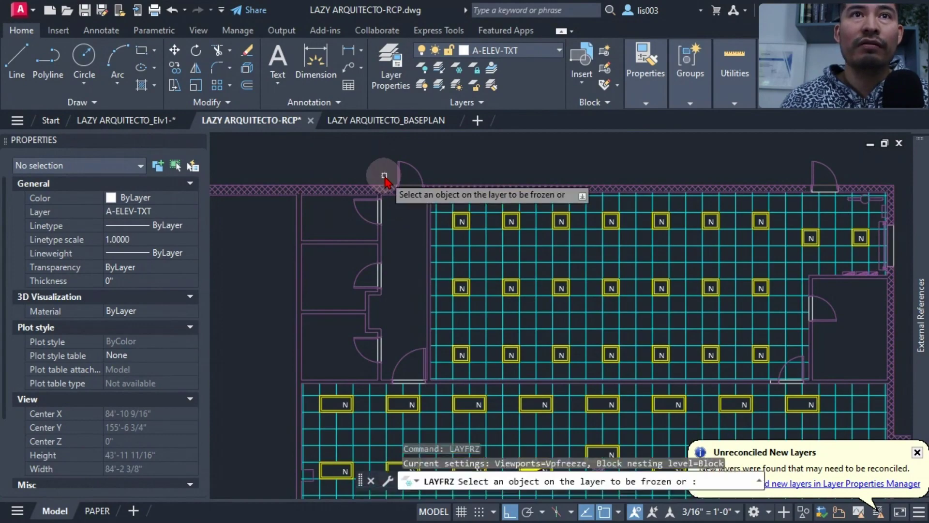
click(400, 172)
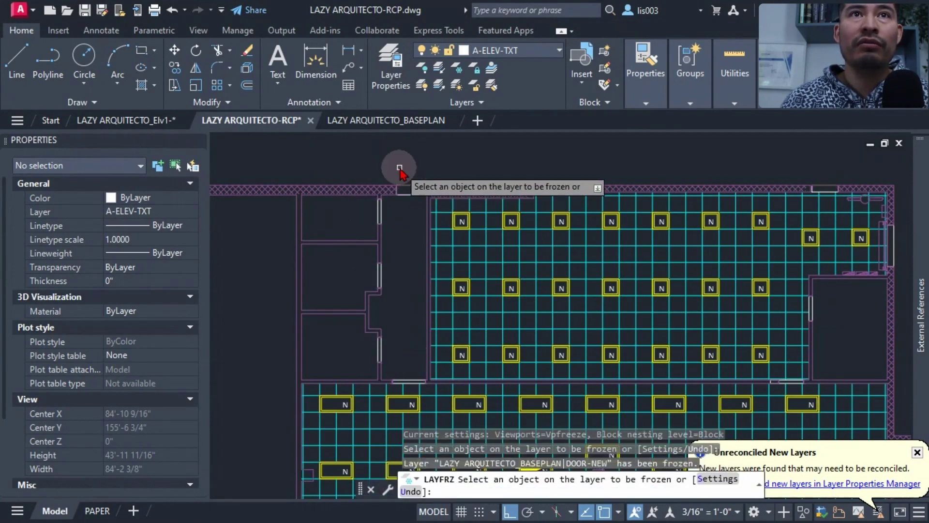
key(Return)
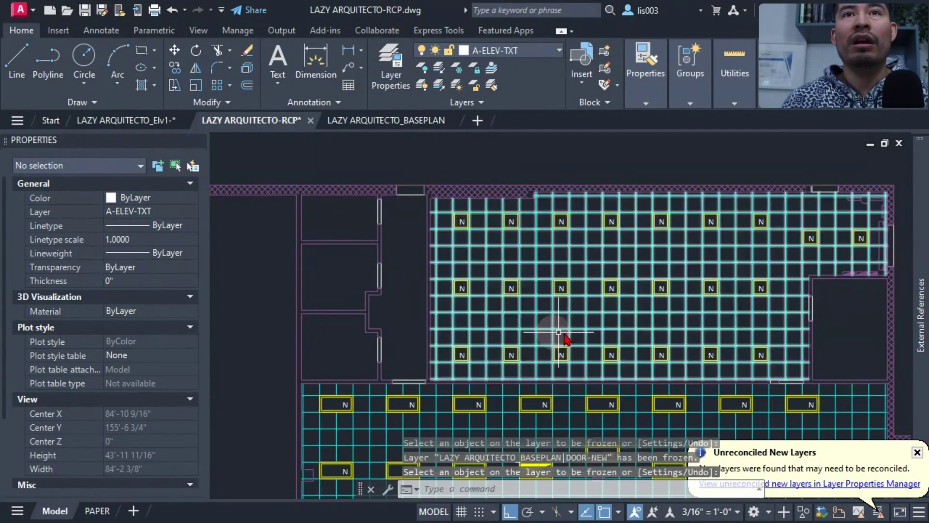
- Switch back to the LAZY ARQUITECTO_BASEPLAN drawing
middle_drag(351, 290, 363, 252)
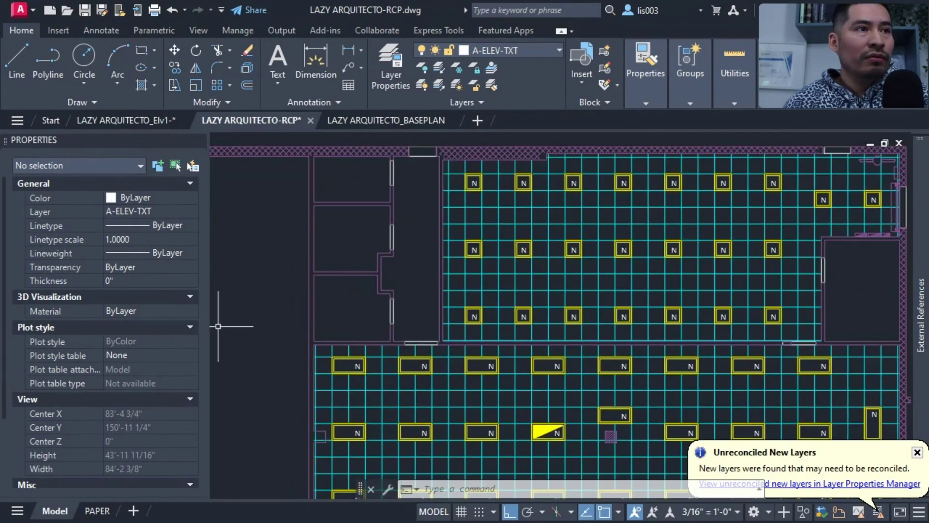
click(357, 125)
middle_drag(402, 283, 392, 279)
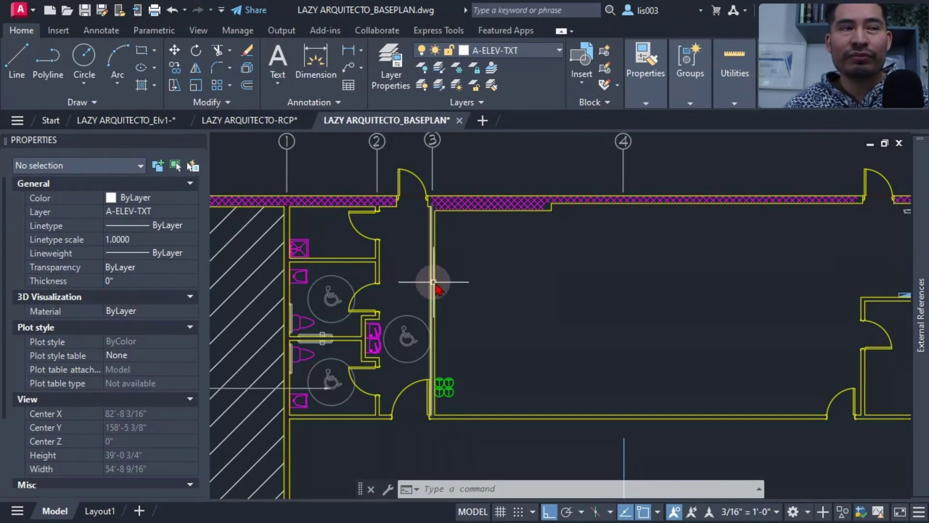
- Zoom and pan to bring the door near grid bubble 5 into view
scroll(563, 272, down, 3)
middle_drag(608, 274, 550, 270)
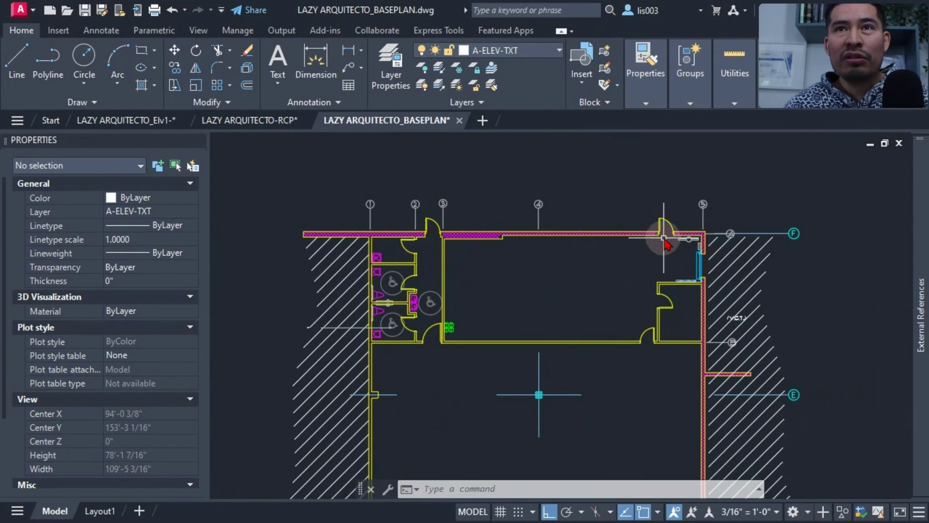
scroll(663, 237, up, 3)
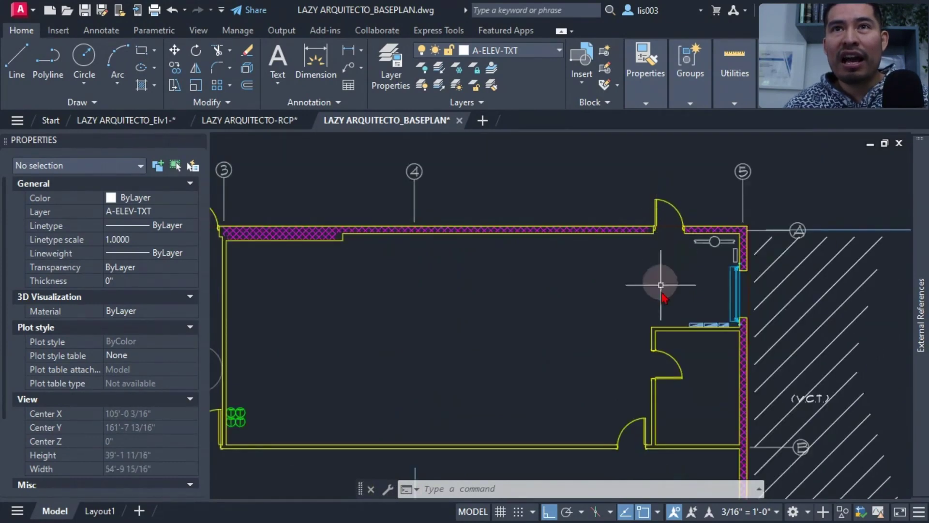
scroll(678, 393, up, 2)
scroll(675, 383, down, 2)
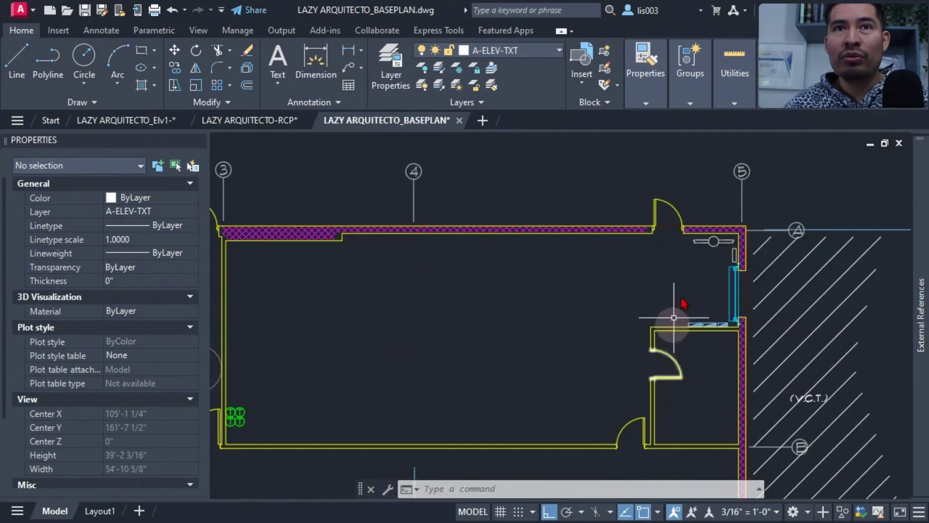
scroll(665, 204, up, 5)
scroll(655, 241, up, 3)
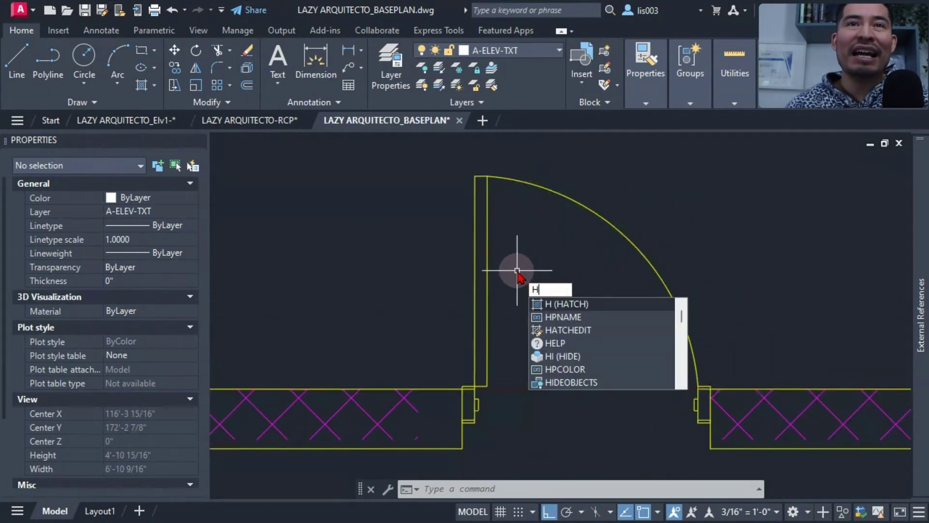
- Fill the door leaf near grid 5 with ANSI31 hatch in color 171
key(Return)
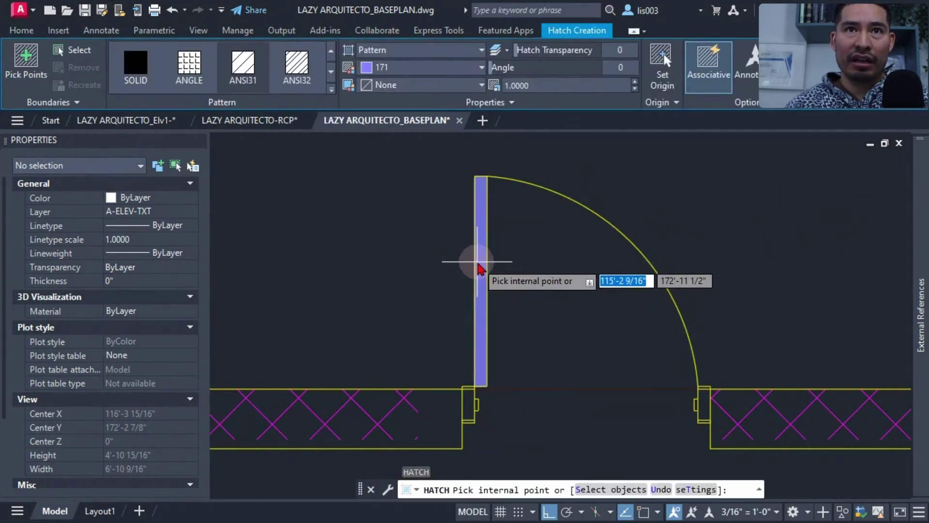
click(478, 261)
scroll(498, 253, down, 9)
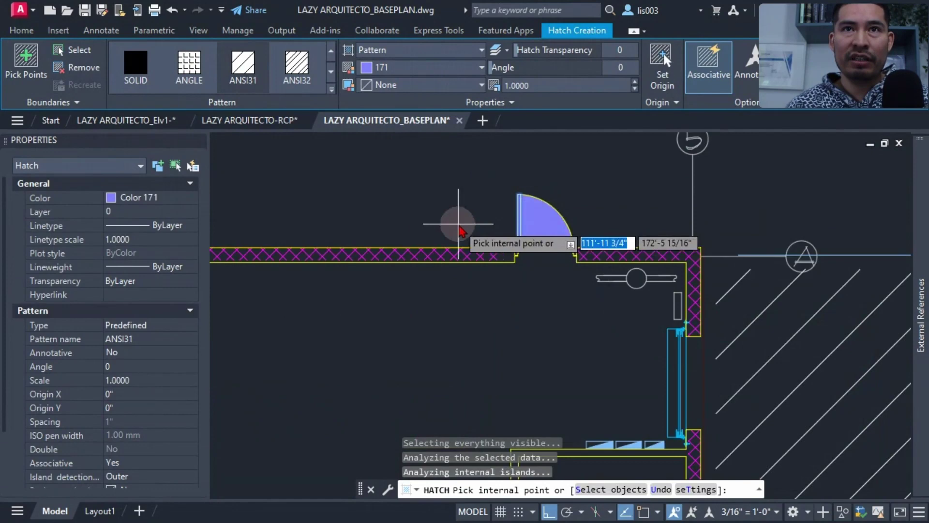
scroll(602, 228, up, 5)
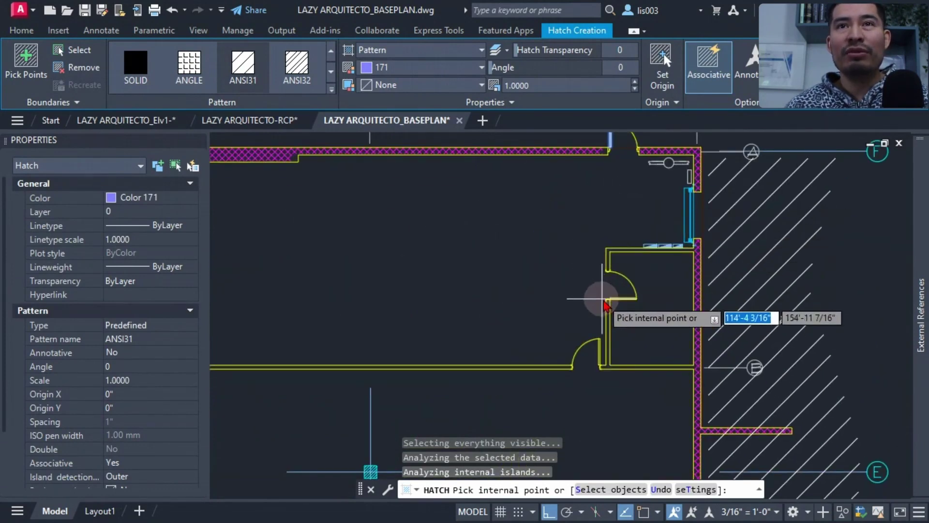
scroll(614, 281, down, 5)
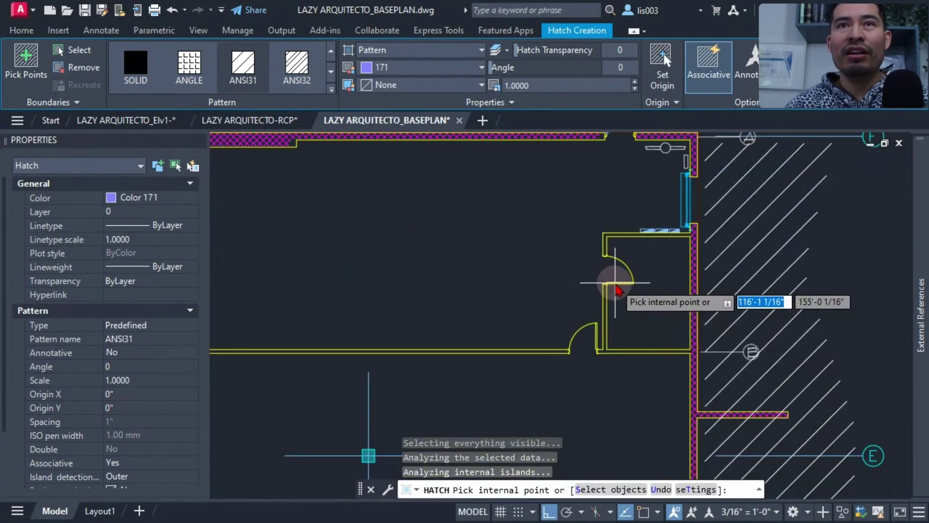
scroll(602, 343, up, 3)
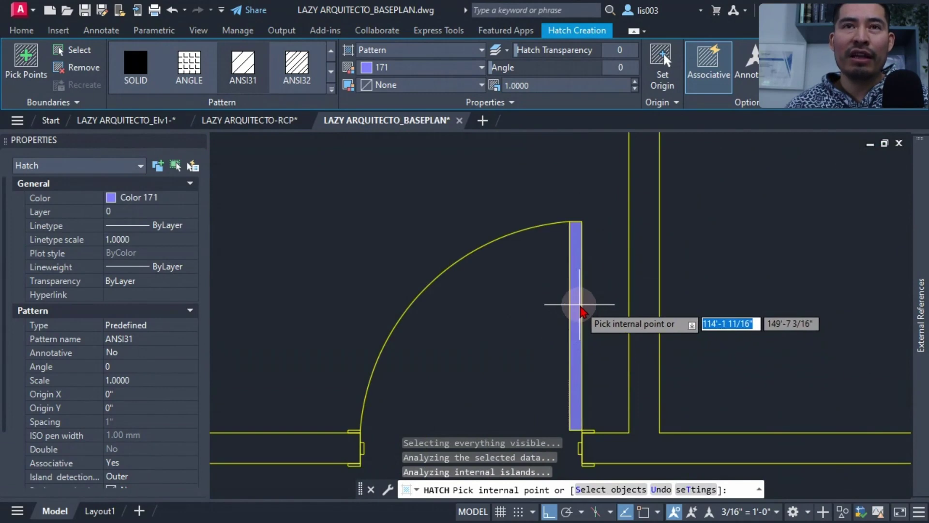
scroll(576, 306, down, 6)
scroll(375, 296, up, 5)
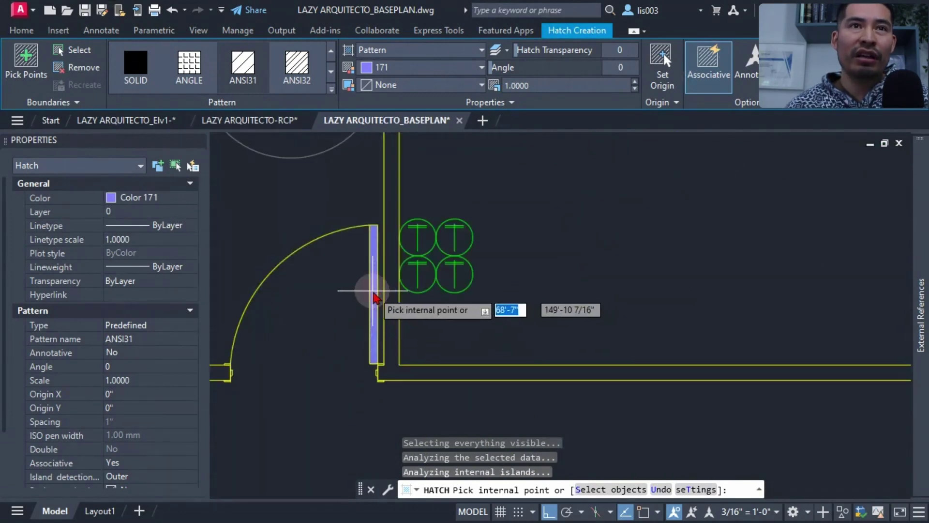
scroll(392, 309, down, 4)
scroll(474, 291, up, 3)
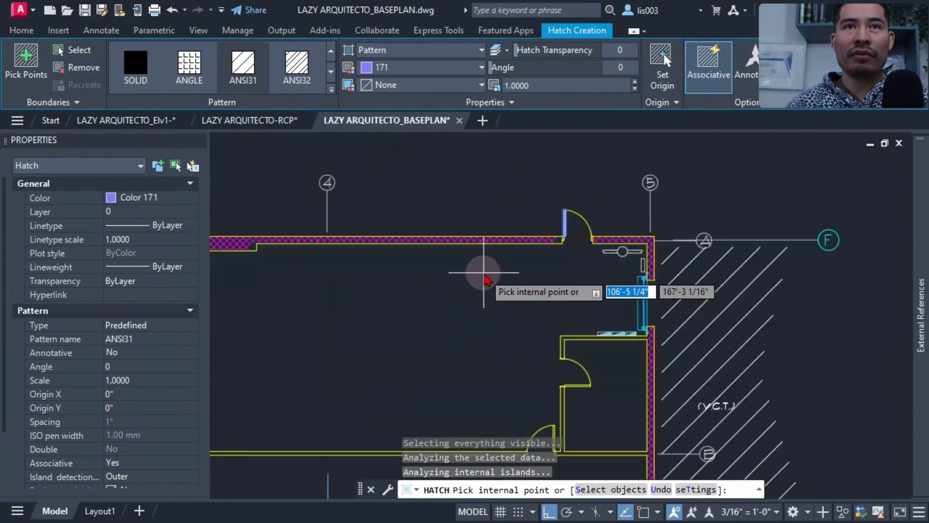
key(Return)
scroll(726, 290, down, 3)
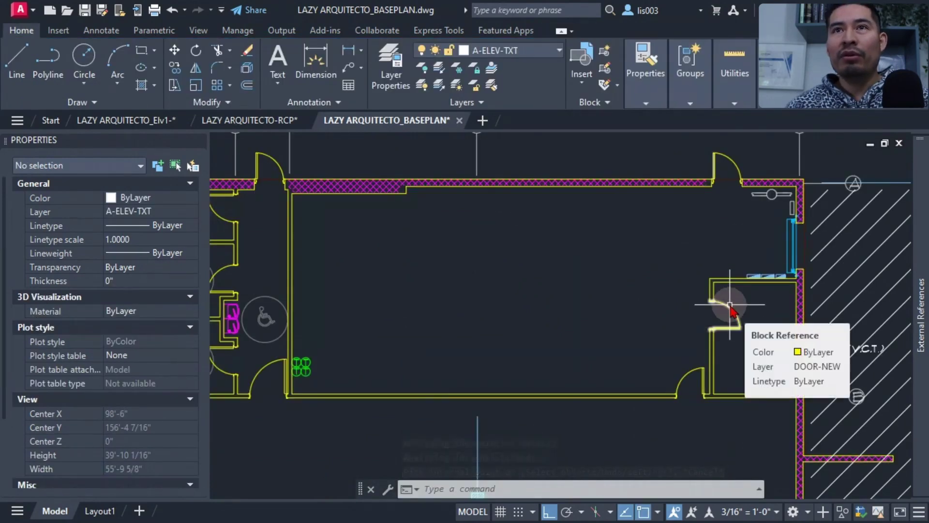
- Open the door1 block in the corner room for in-place editing
click(730, 305)
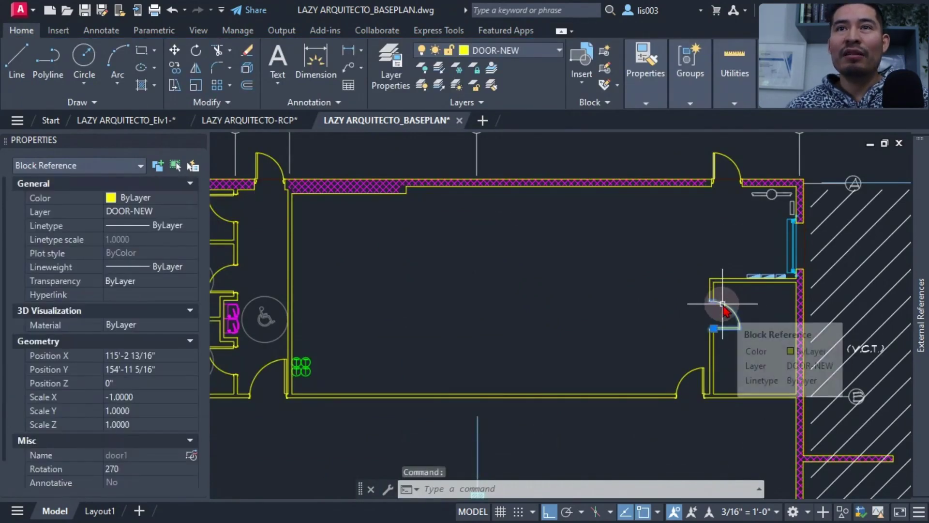
right_click(726, 310)
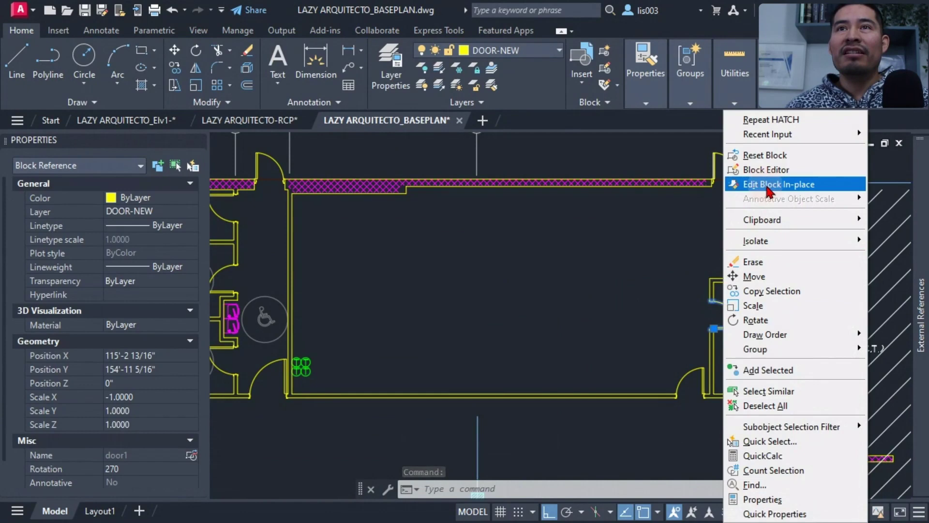
click(768, 186)
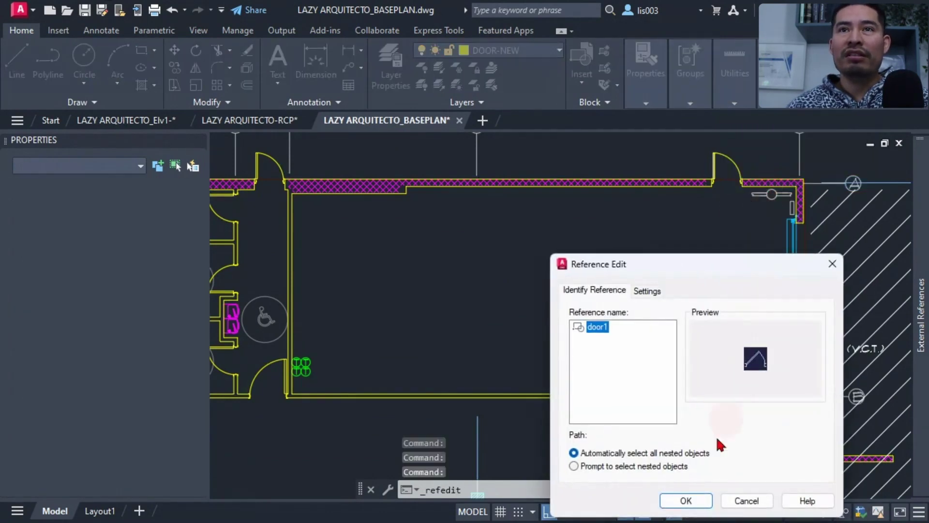
click(686, 499)
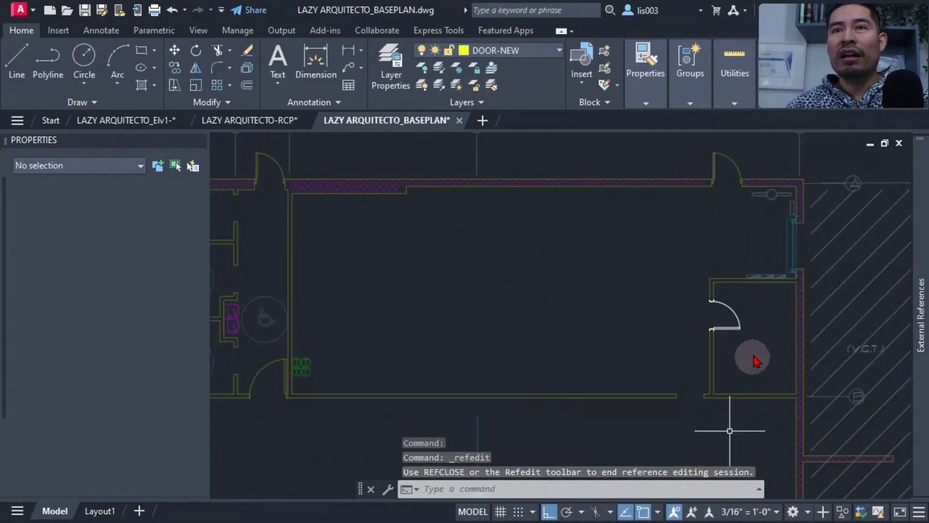
- Hatch the door leaf inside the door1 block in color 171
scroll(745, 344, up, 6)
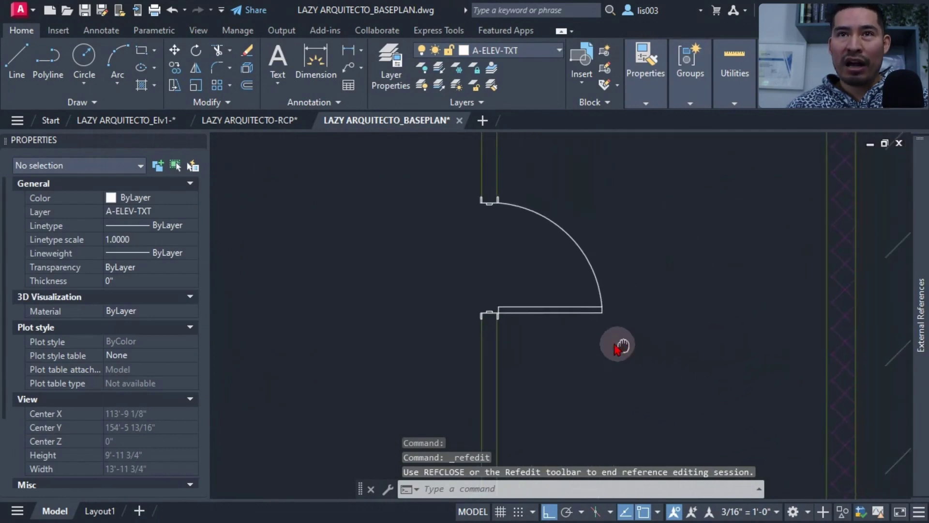
text(h)
key(Return)
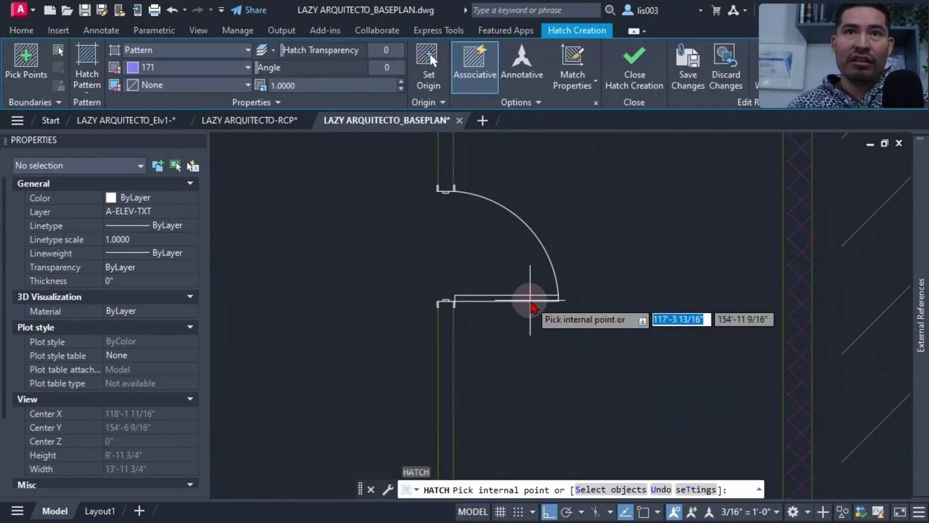
click(526, 299)
key(Return)
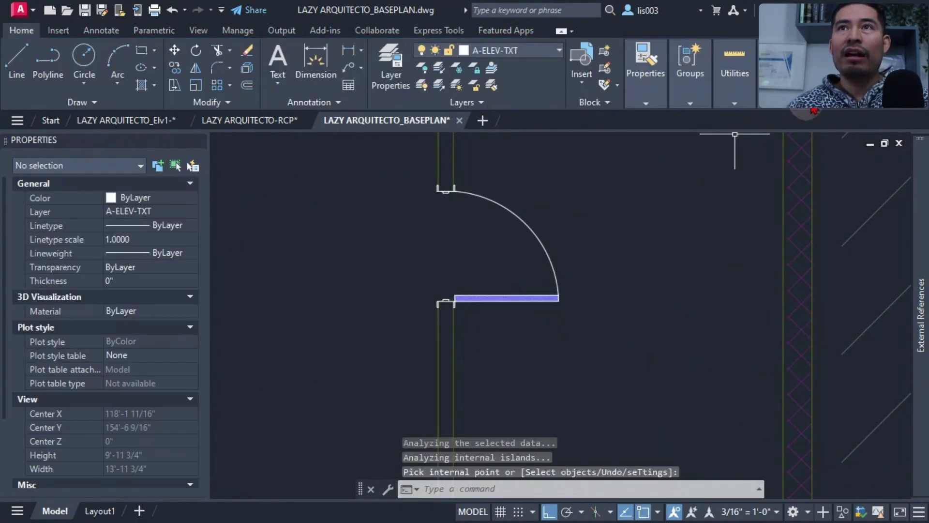
mouse_move(774, 73)
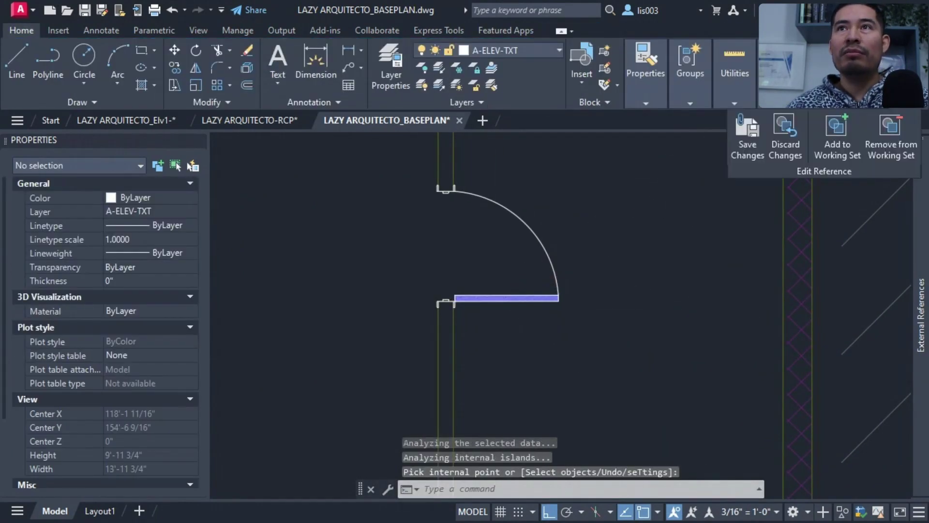
click(757, 155)
click(495, 305)
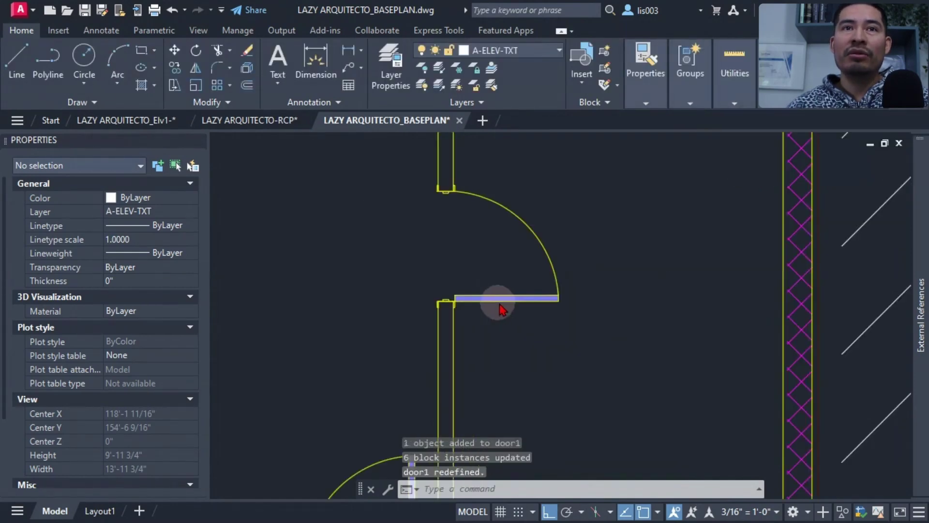
scroll(610, 296, down, 6)
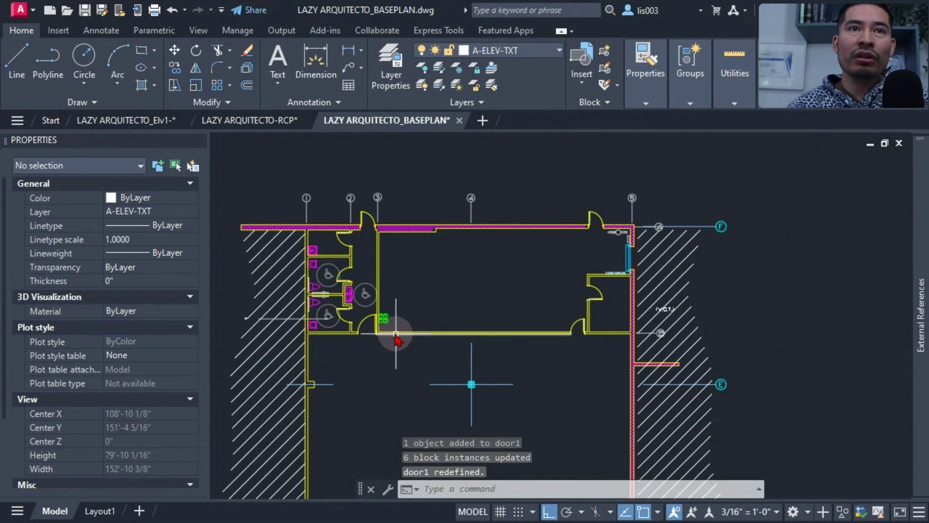
scroll(353, 300, up, 7)
scroll(334, 249, up, 2)
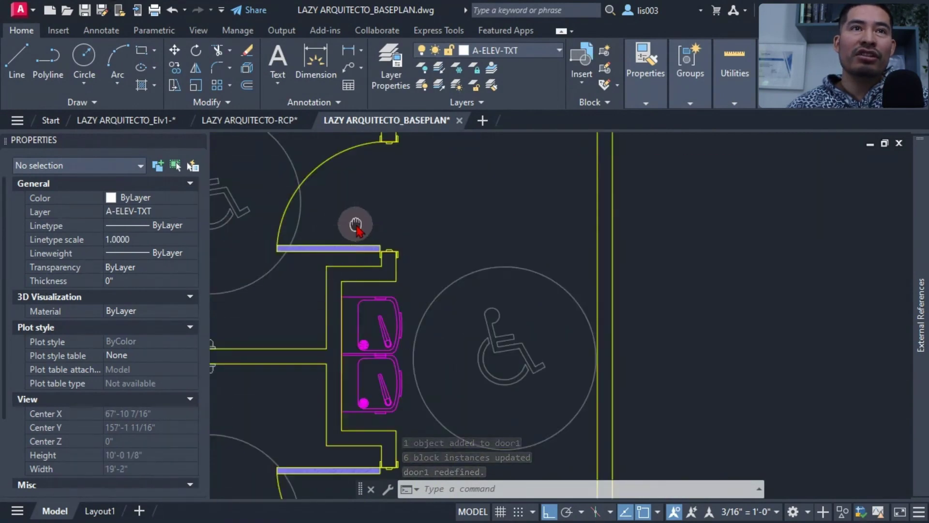
middle_drag(356, 225, 405, 414)
scroll(421, 269, down, 3)
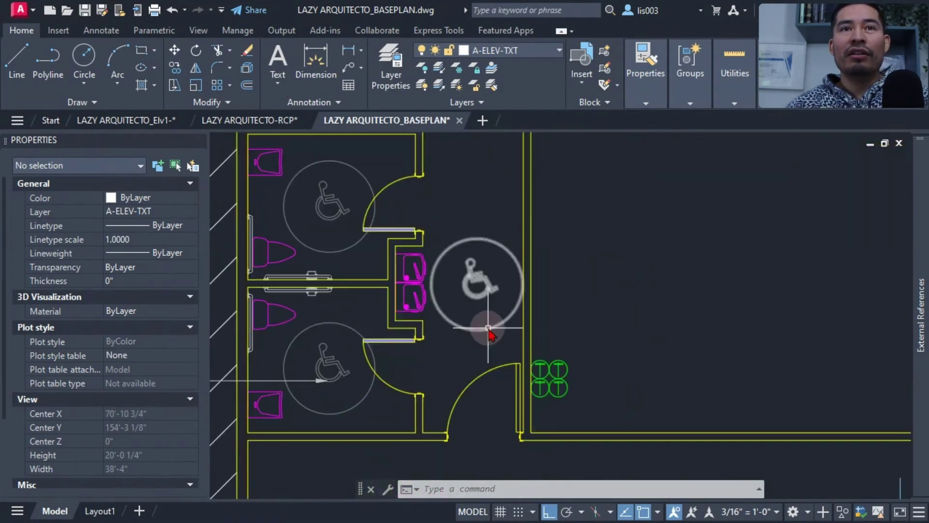
scroll(506, 443, up, 3)
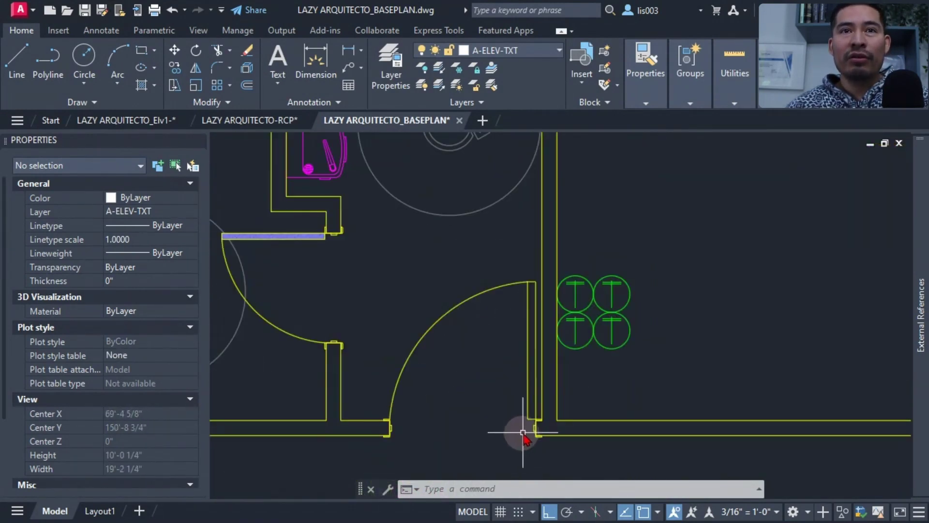
click(529, 361)
click(490, 311)
click(438, 350)
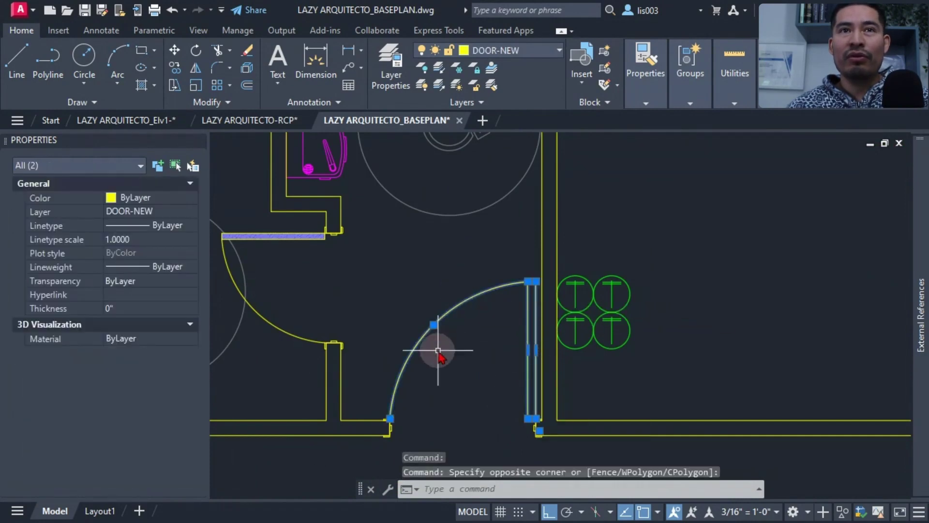
scroll(438, 350, down, 3)
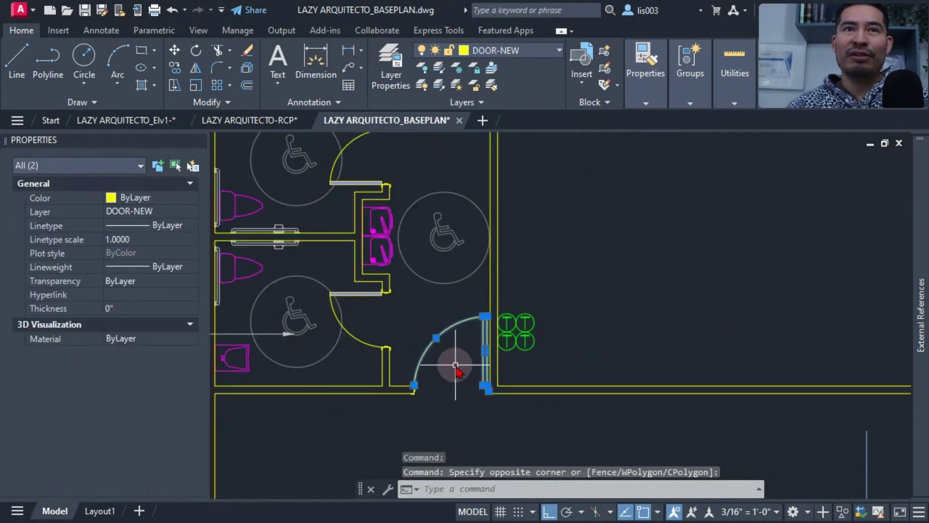
scroll(455, 365, down, 3)
key(Escape)
scroll(687, 339, up, 1)
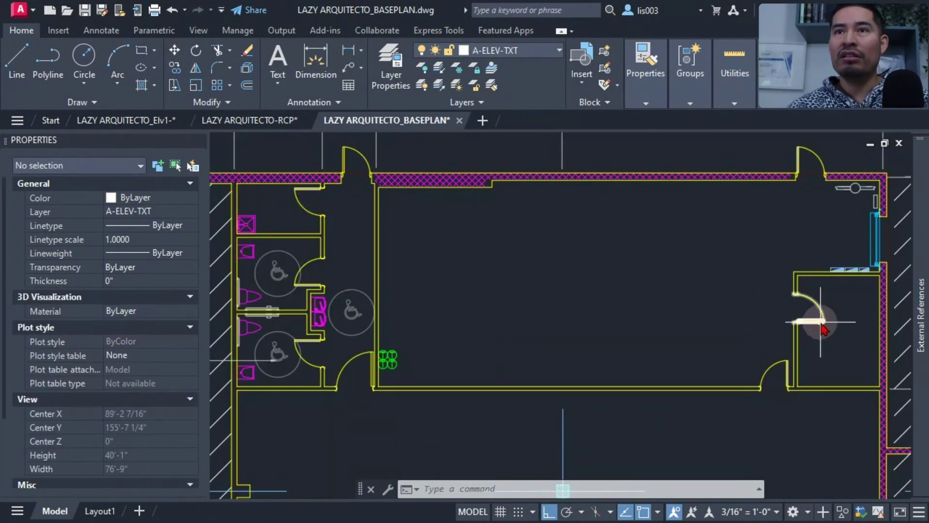
click(823, 328)
click(789, 381)
scroll(801, 375, up, 6)
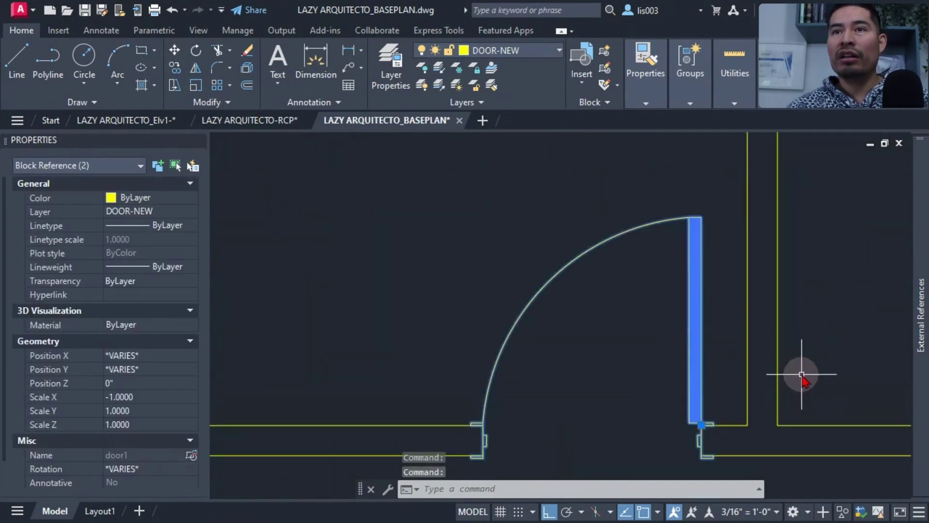
middle_drag(801, 374, 668, 440)
scroll(674, 415, down, 3)
key(Escape)
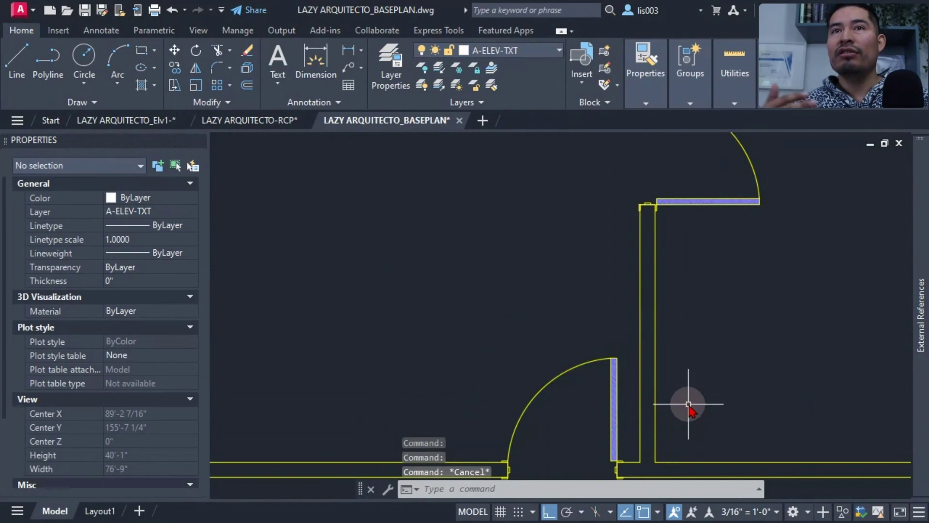
scroll(503, 334, down, 4)
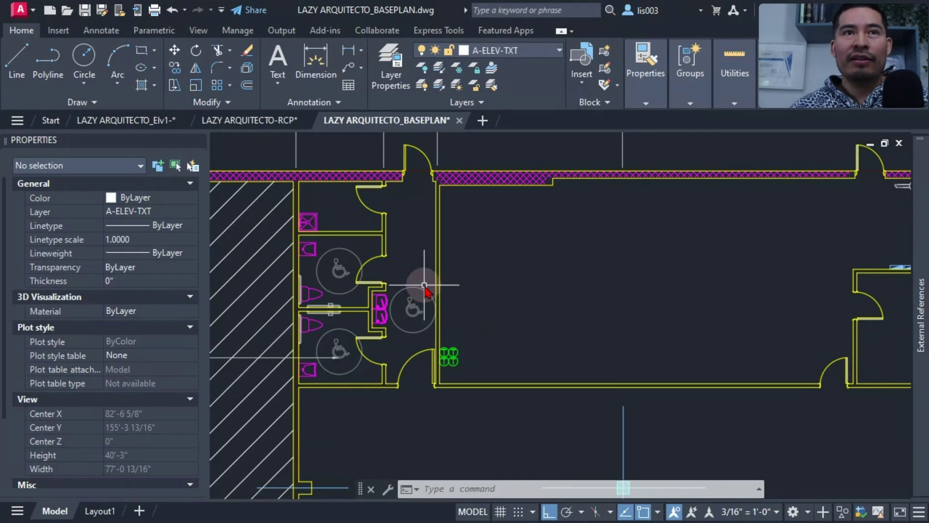
middle_drag(424, 286, 418, 309)
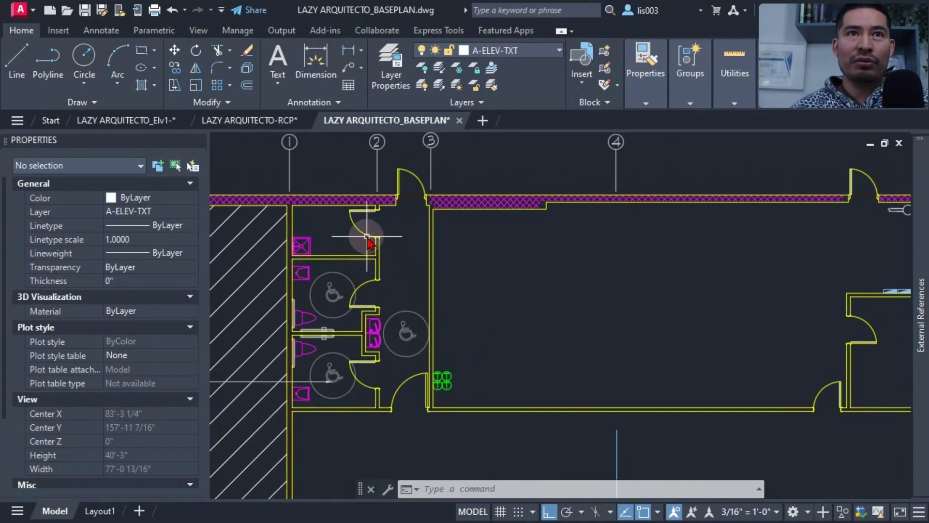
click(392, 237)
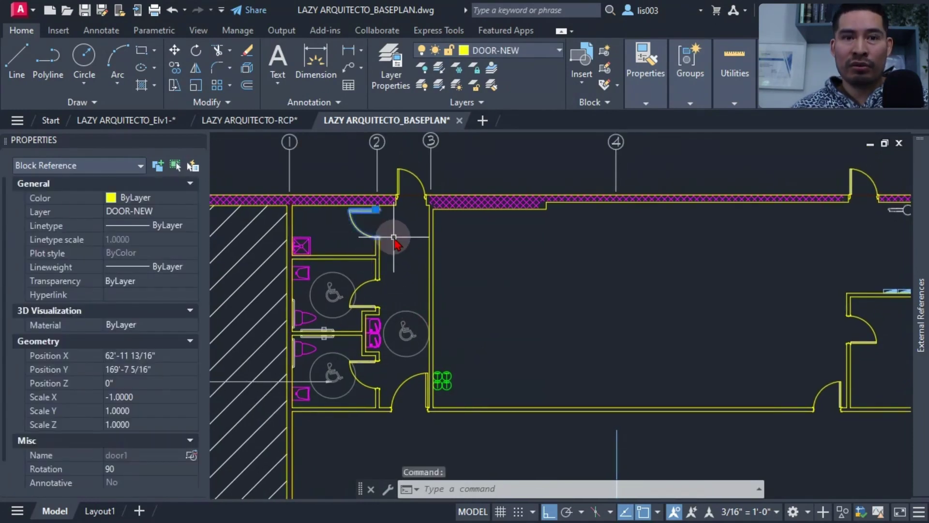
text(se)
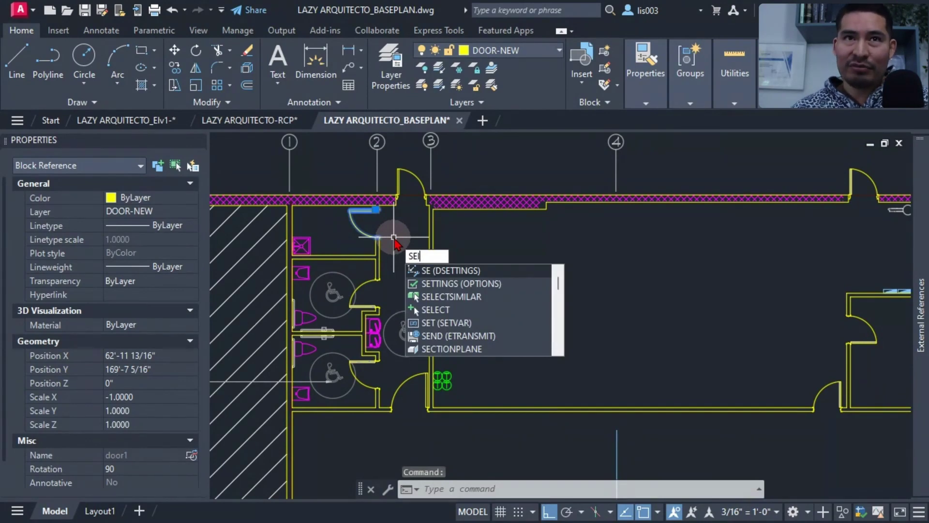
text(l)
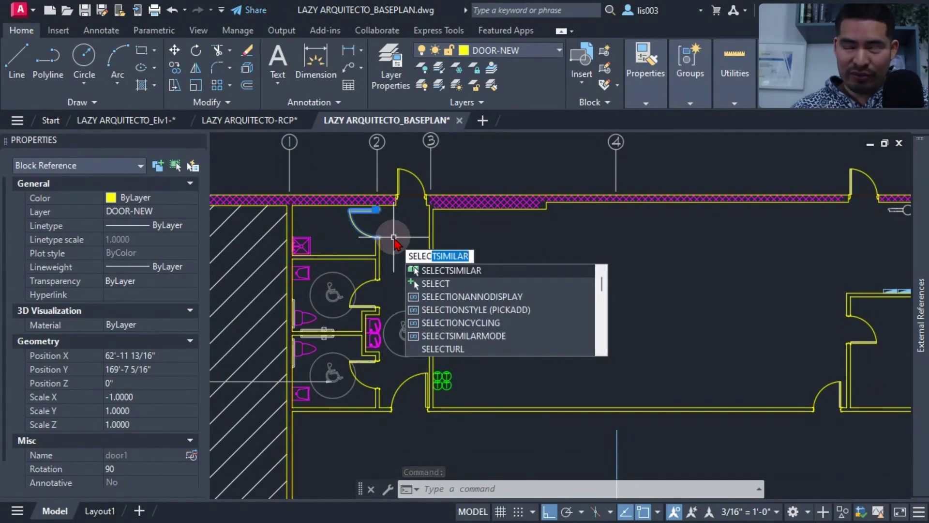
text(ect)
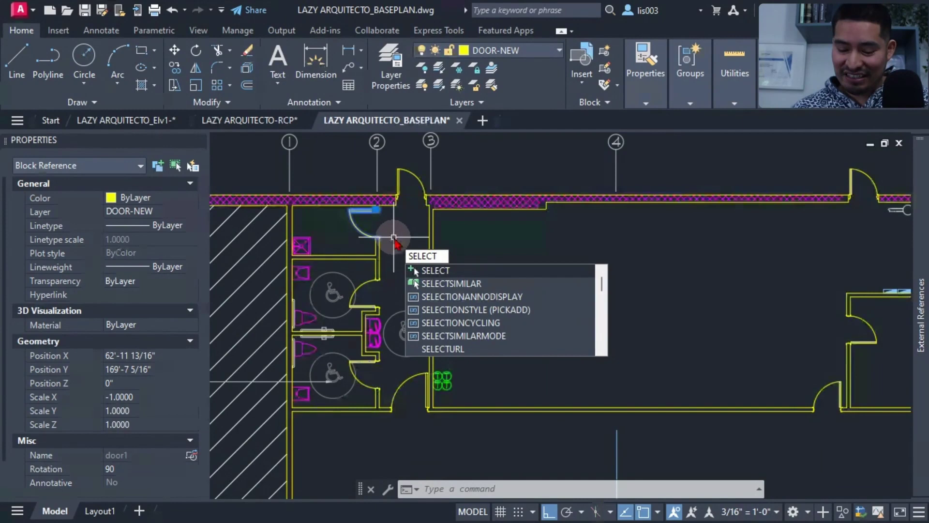
text(s)
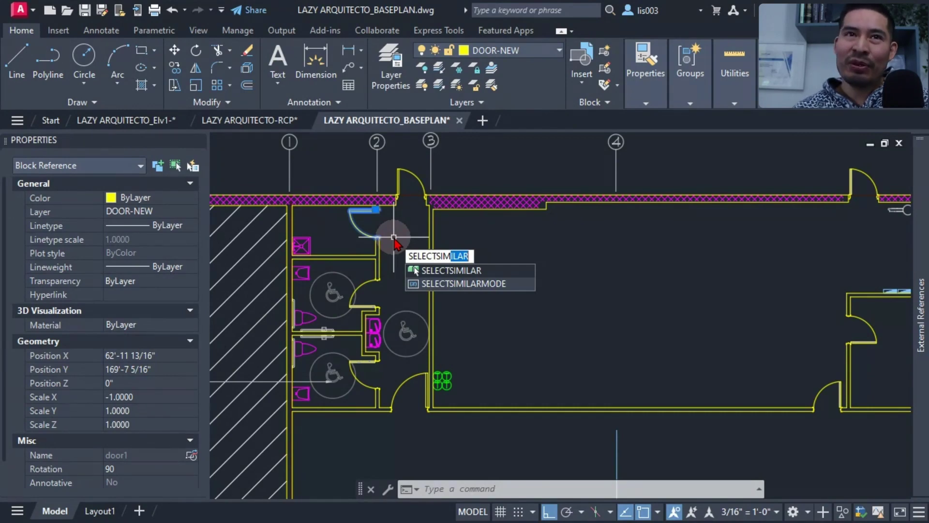
key(Return)
middle_drag(481, 311, 435, 266)
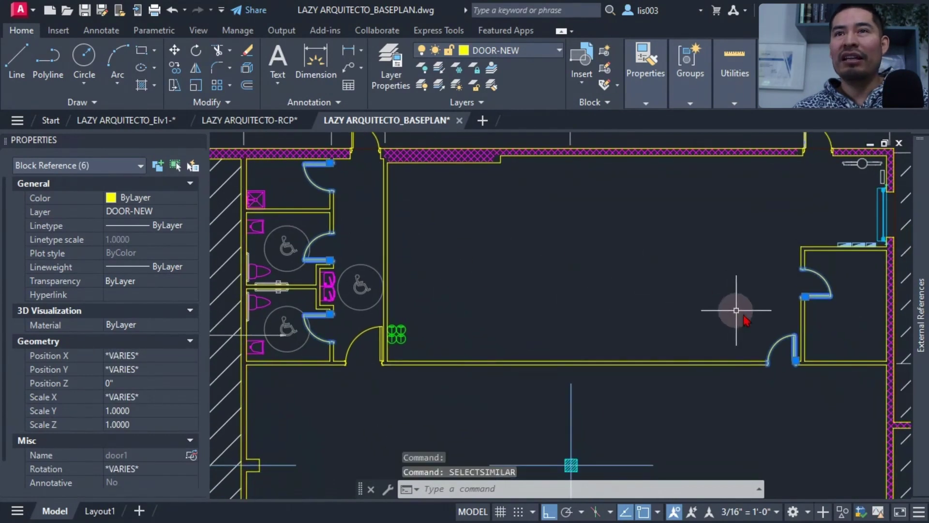
middle_drag(803, 316, 799, 280)
scroll(368, 310, down, 8)
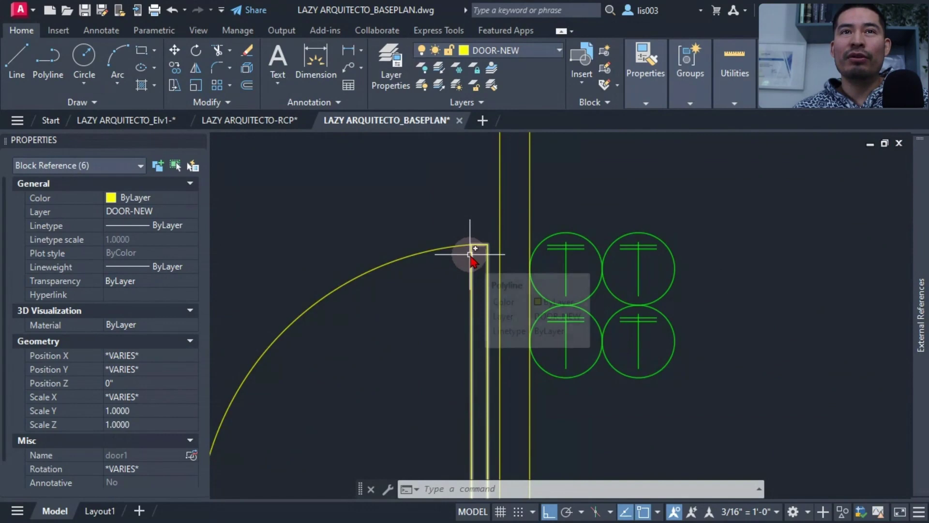
scroll(471, 255, down, 8)
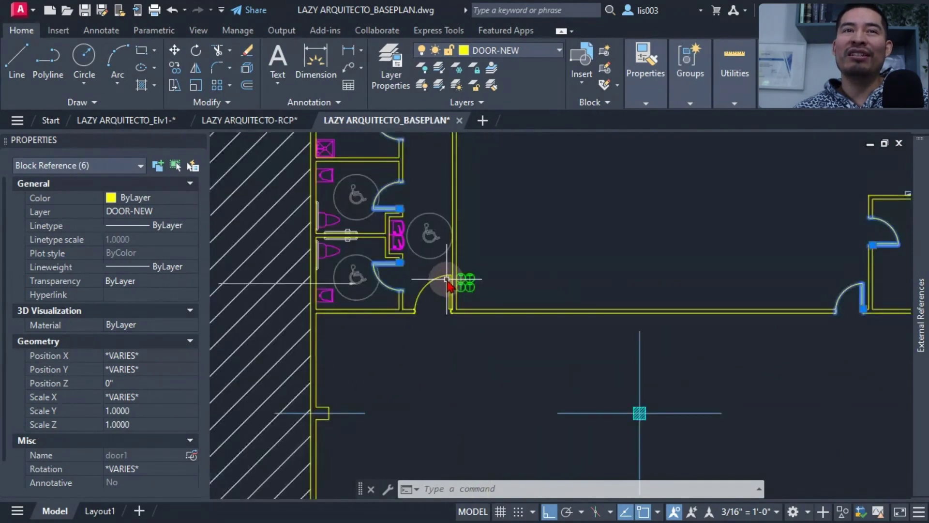
middle_drag(443, 209, 459, 287)
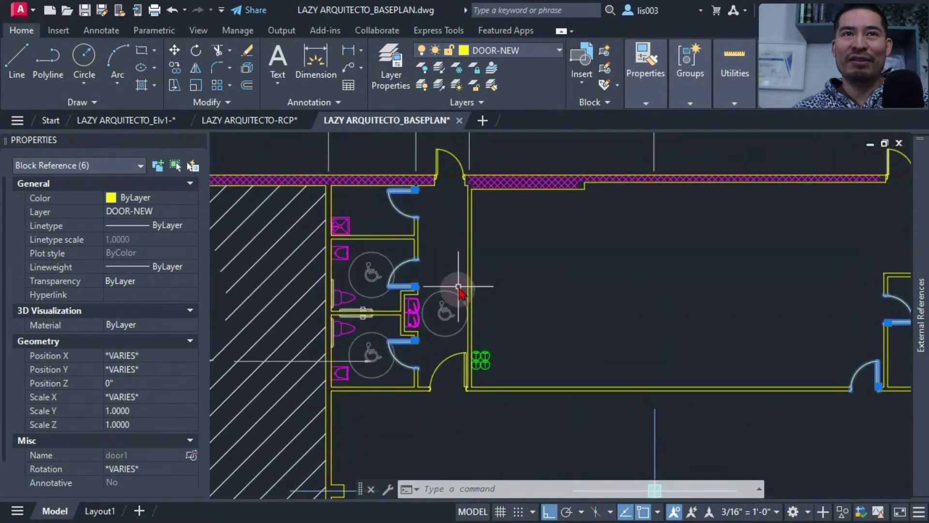
mouse_move(446, 238)
middle_down()
mouse_move(411, 248)
mouse_move(394, 235)
middle_up()
key(Escape)
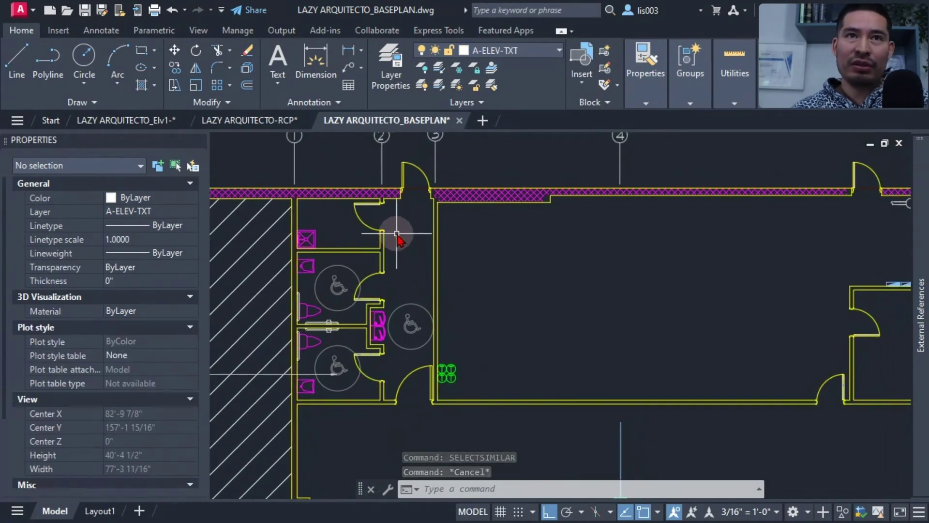
- In ALIASEDIT, add a new alias SS for the SELECTSIMILAR command
text(a)
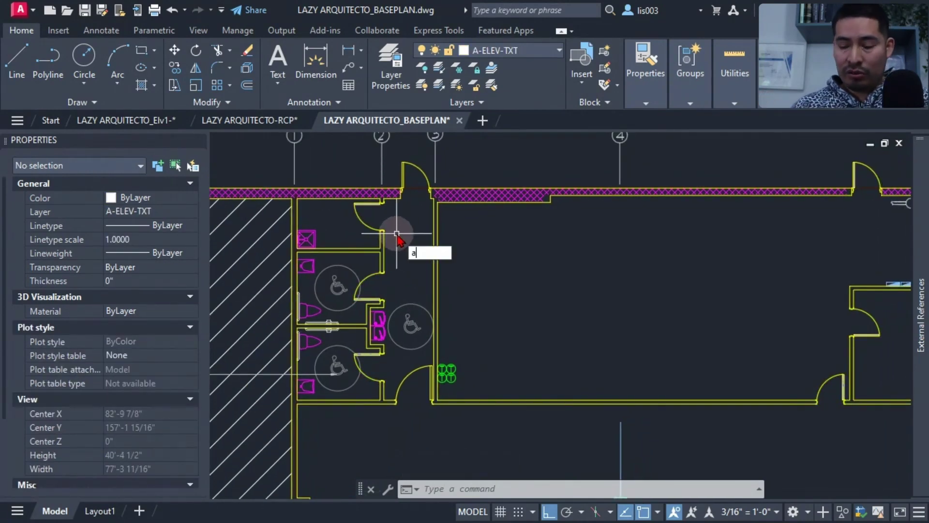
text(lias)
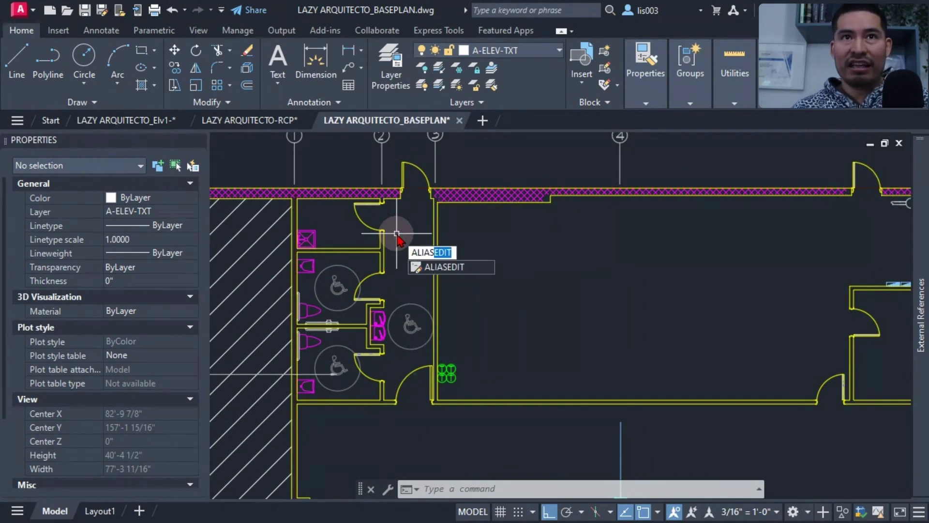
key(Return)
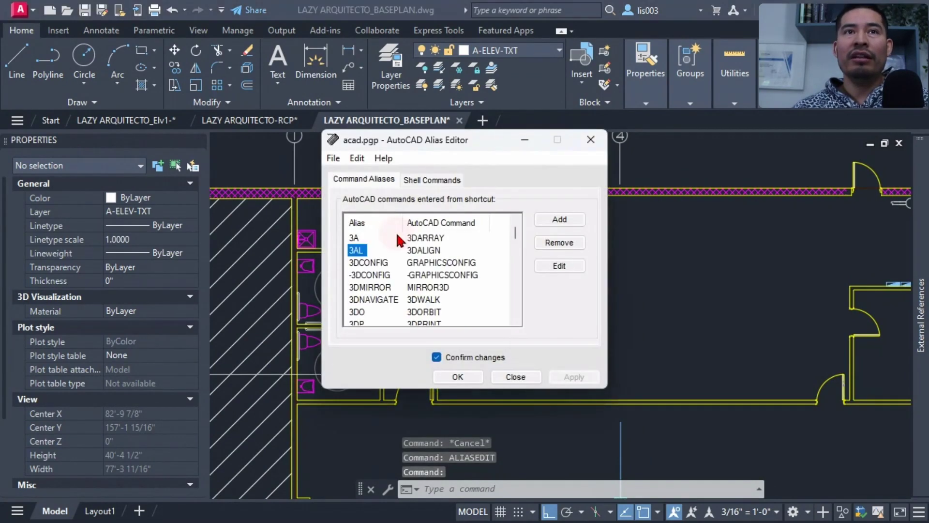
click(539, 216)
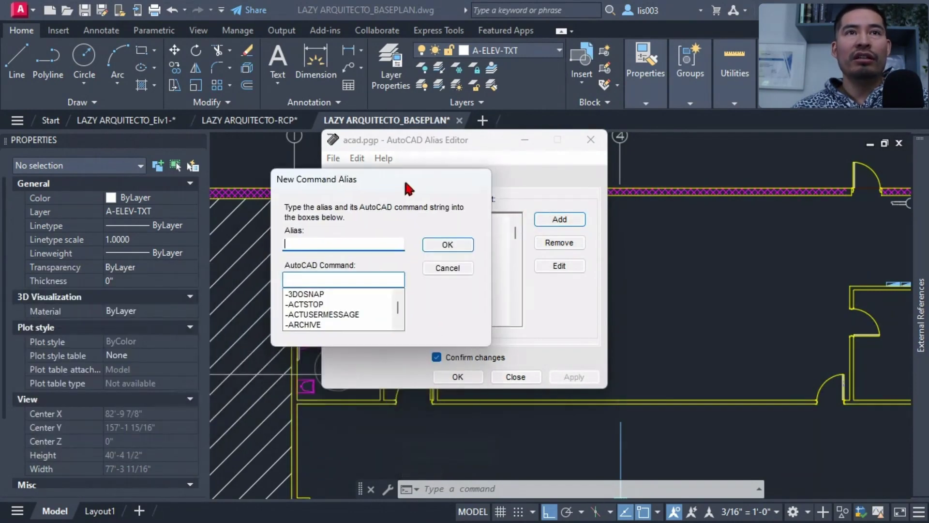
click(352, 269)
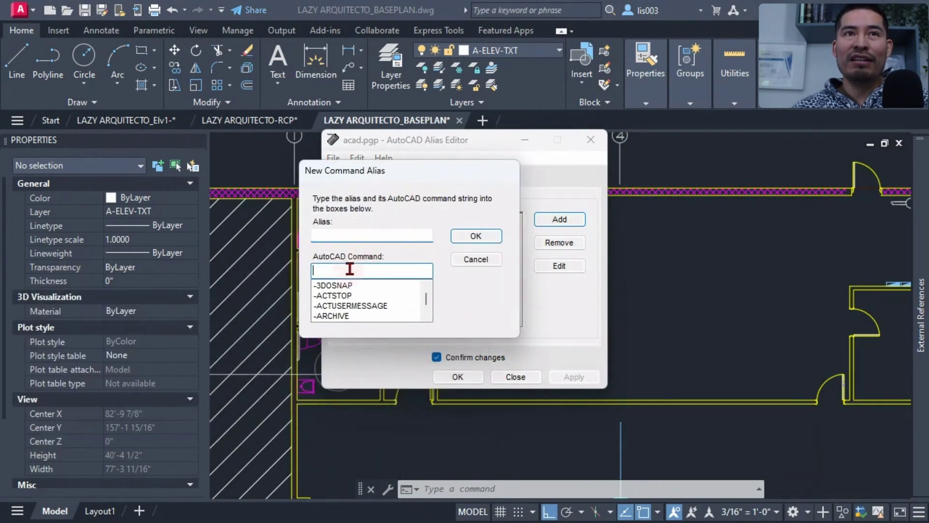
text(selects)
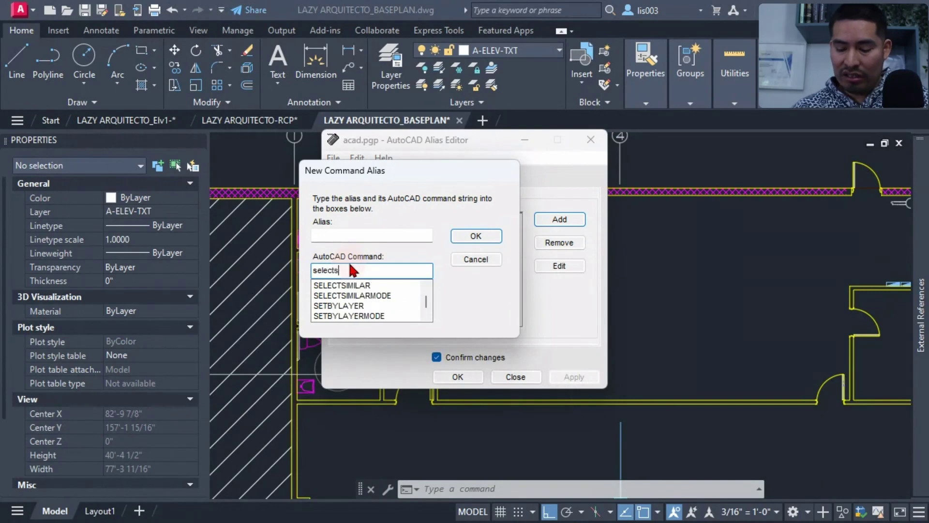
text(imilar)
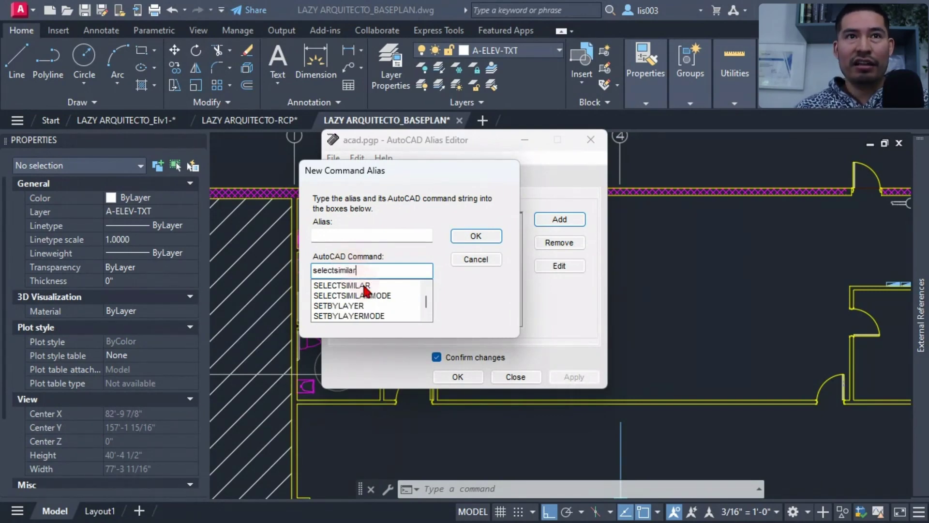
click(361, 286)
click(354, 236)
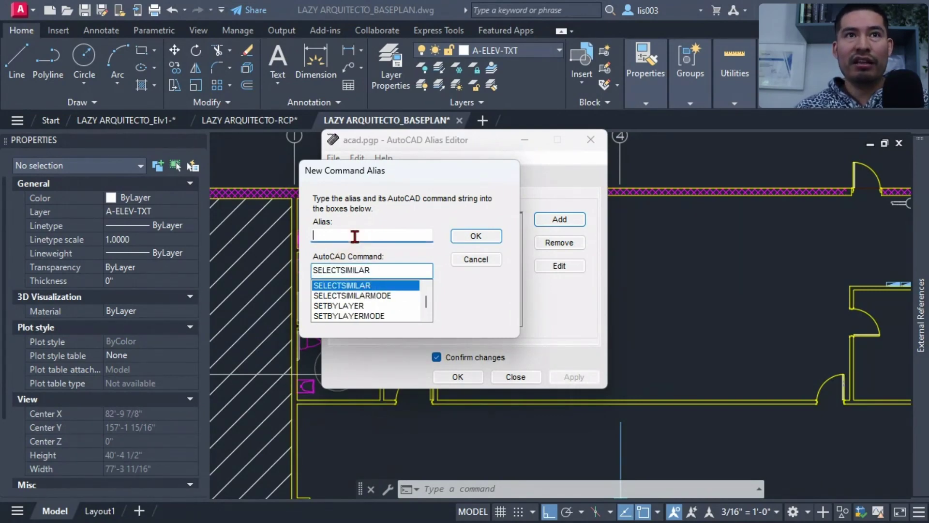
text(ss)
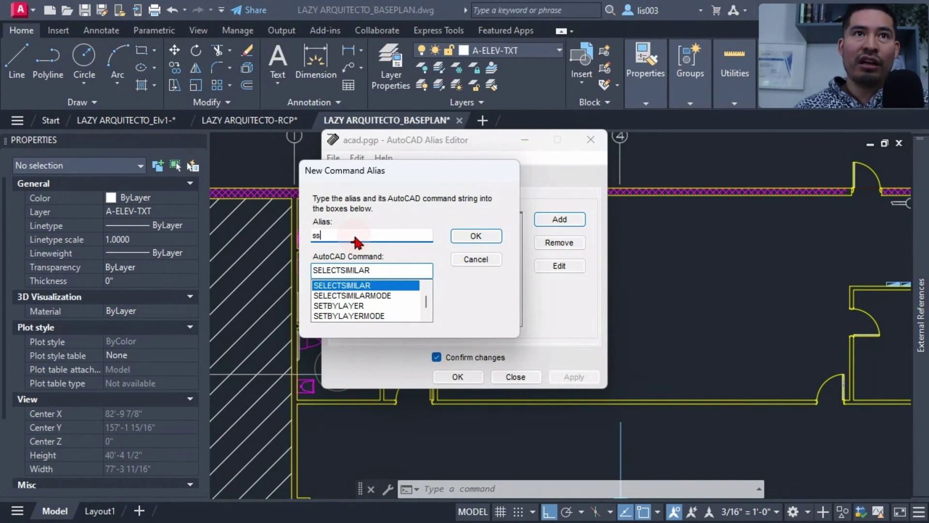
click(469, 236)
- Confirm redefining ss and apply the change, overwriting acad.pgp
click(459, 319)
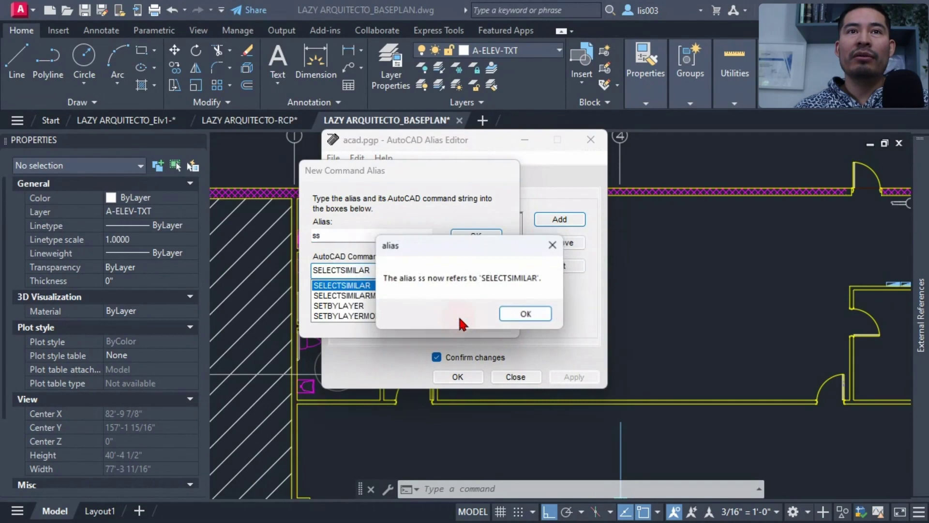
click(516, 316)
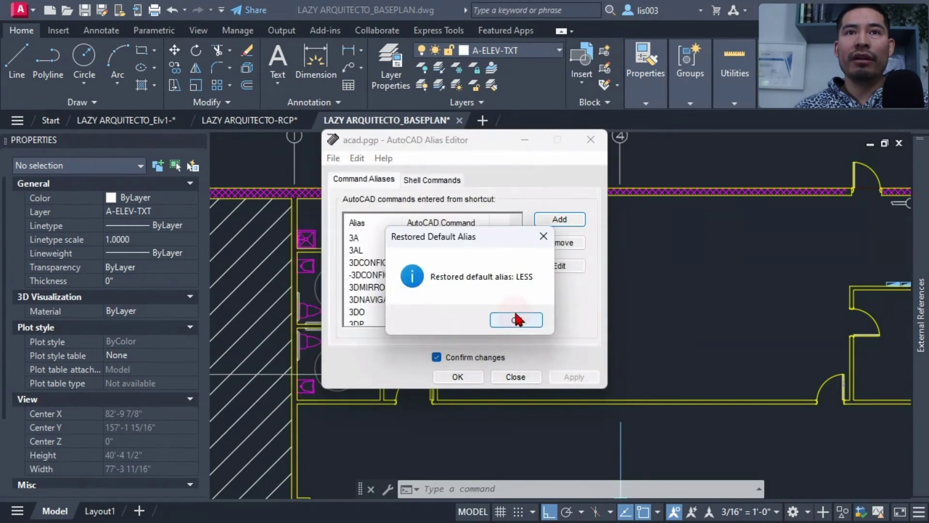
click(509, 324)
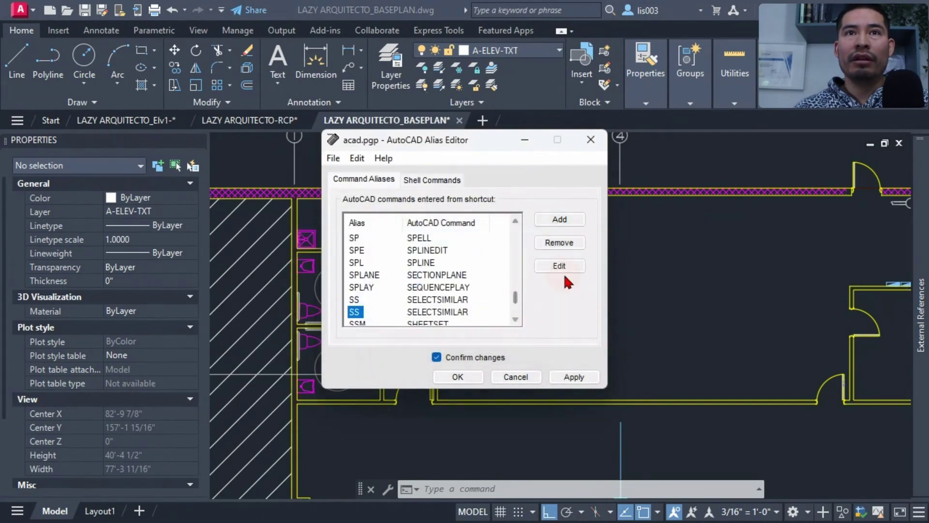
click(566, 377)
click(458, 334)
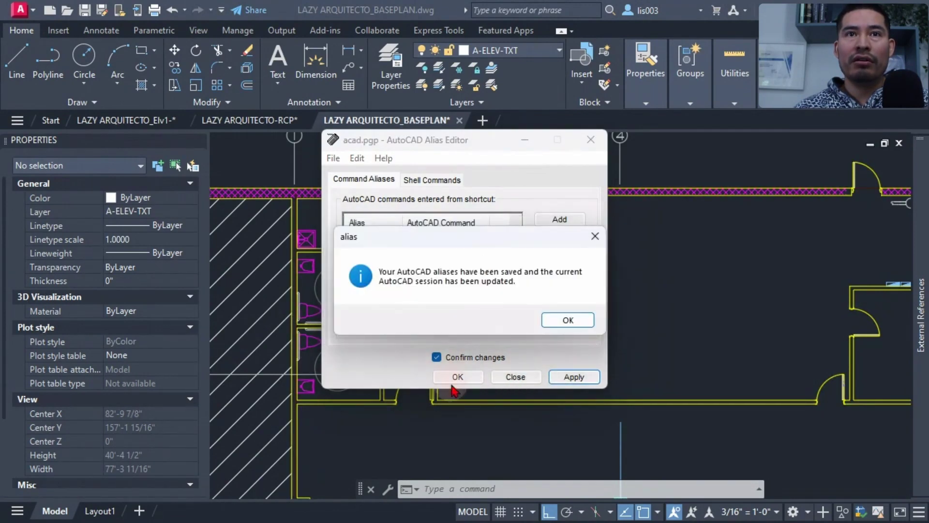
click(552, 321)
- Close the Alias Editor, pick a door, and run SS to select all six door1 blocks
click(458, 377)
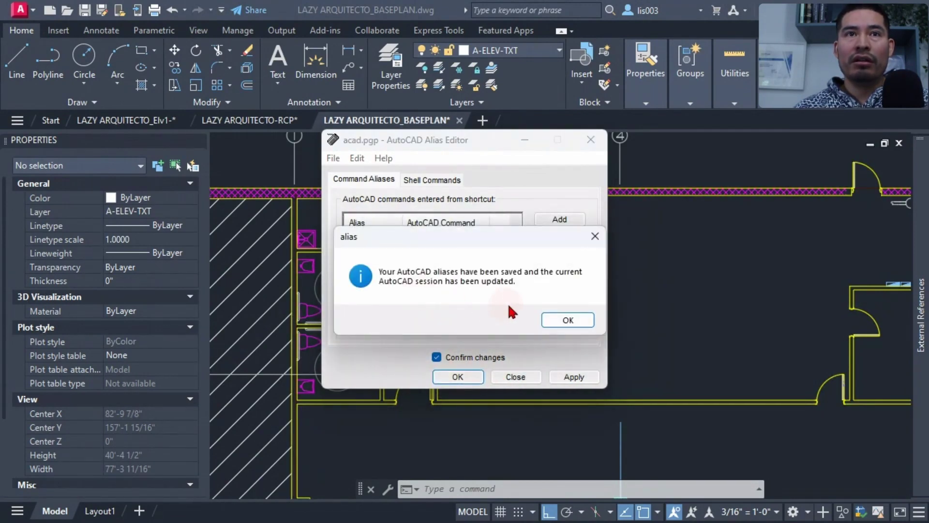
click(560, 319)
click(377, 226)
text(ss)
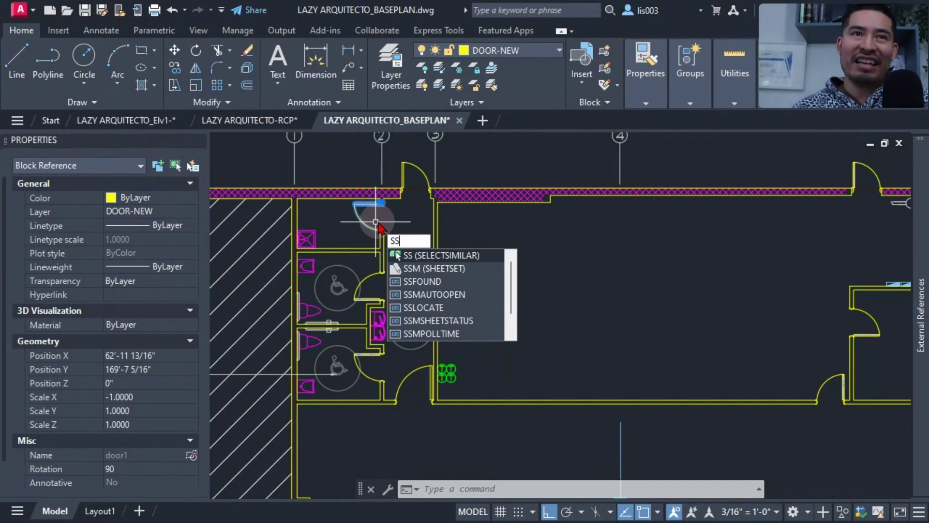
key(Return)
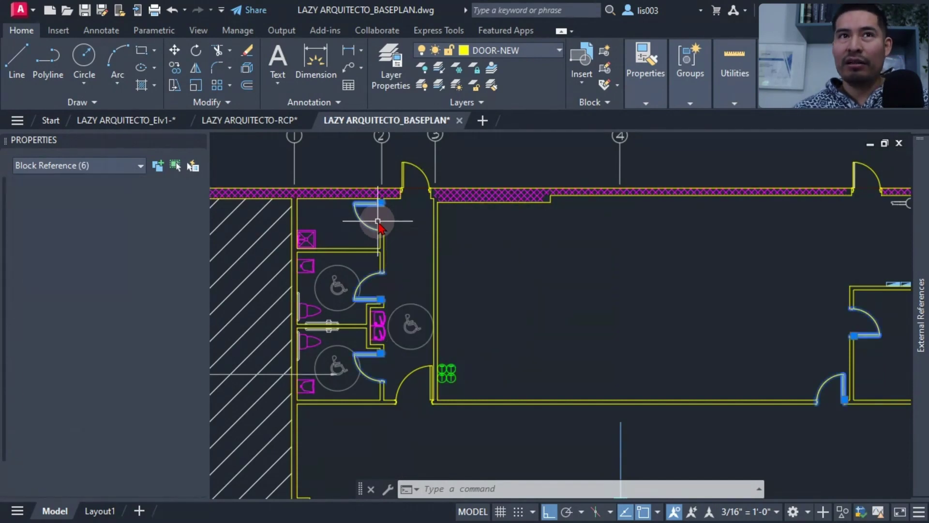
middle_drag(550, 290, 514, 302)
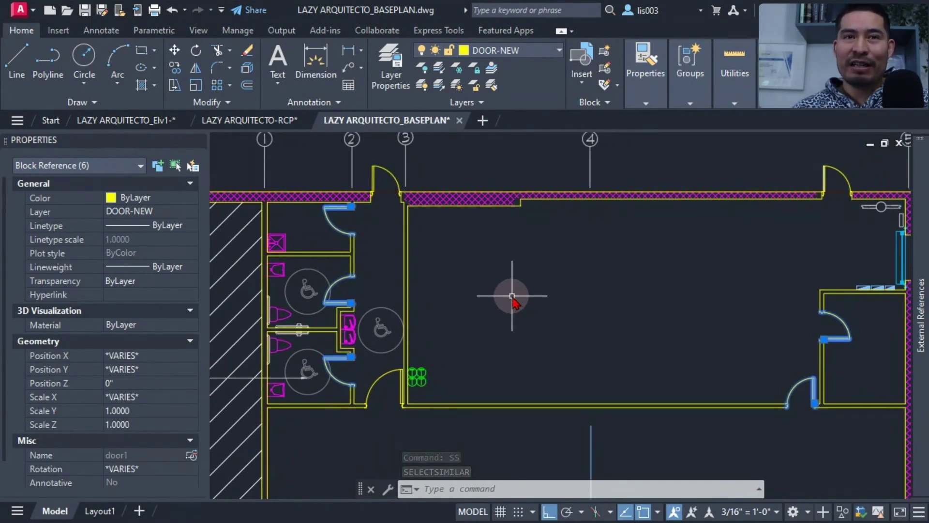
- Clear the door selection, zoom out to the whole floor plan, and enter OP
key(Escape)
scroll(512, 296, down, 3)
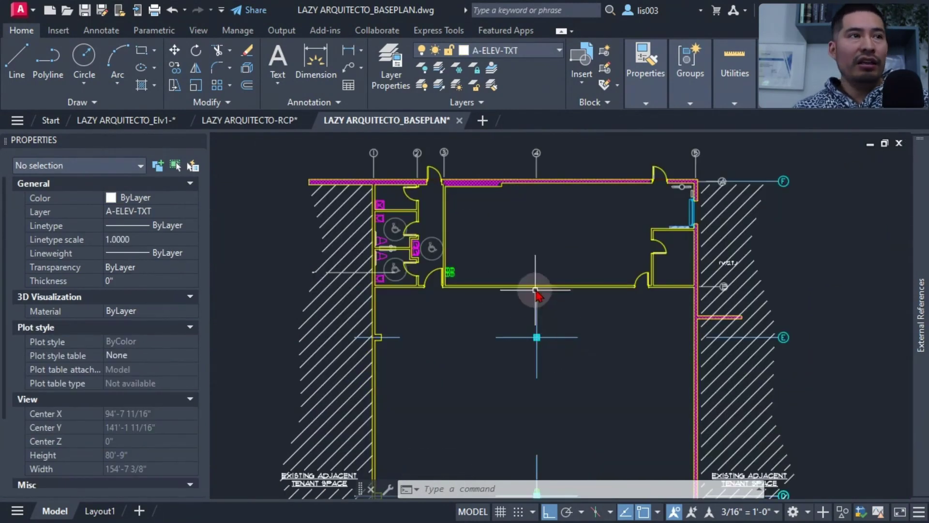
middle_drag(535, 286, 487, 263)
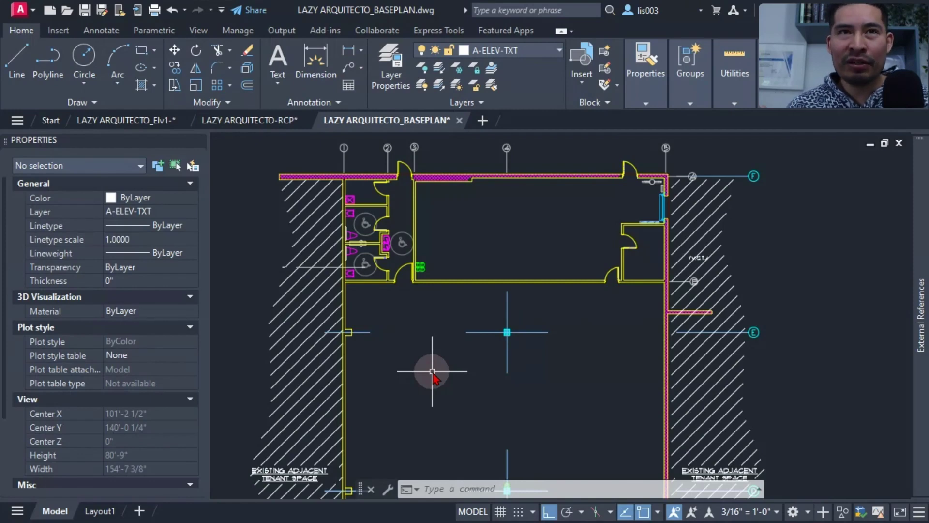
middle_drag(425, 343, 395, 325)
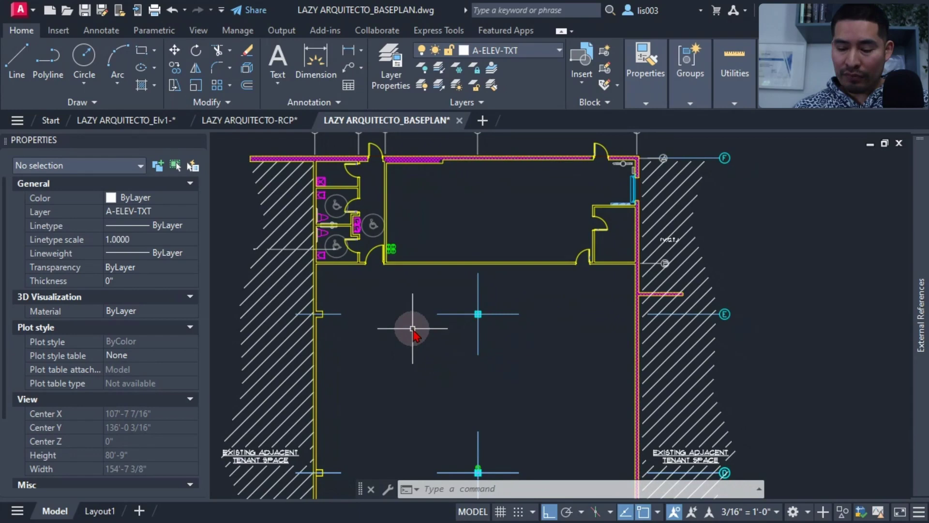
text(op)
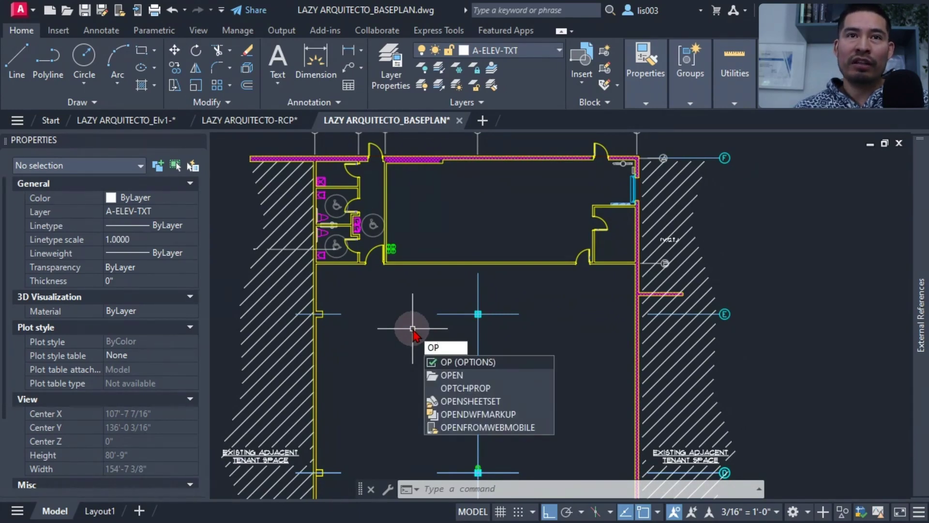
- Open Options and check the 10-minute autosave interval on Open and Save
key(Return)
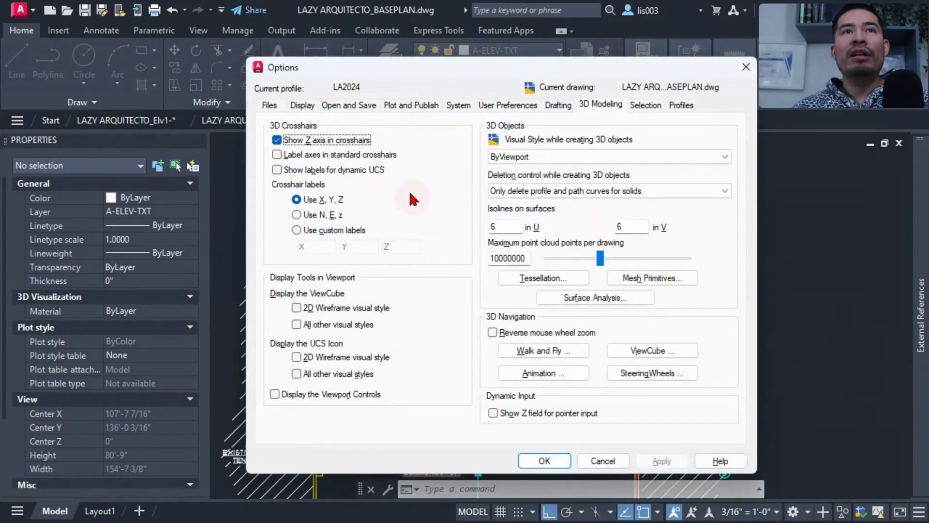
click(356, 104)
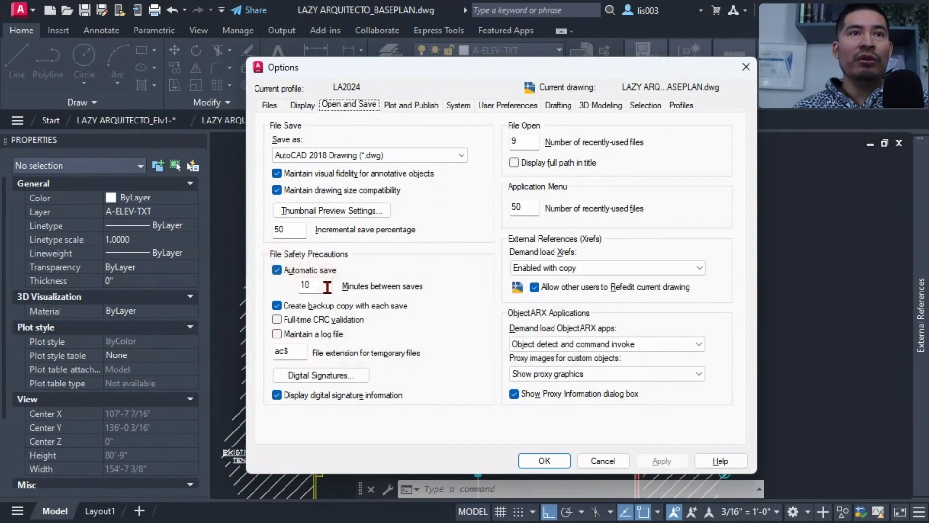
drag(320, 286, 301, 285)
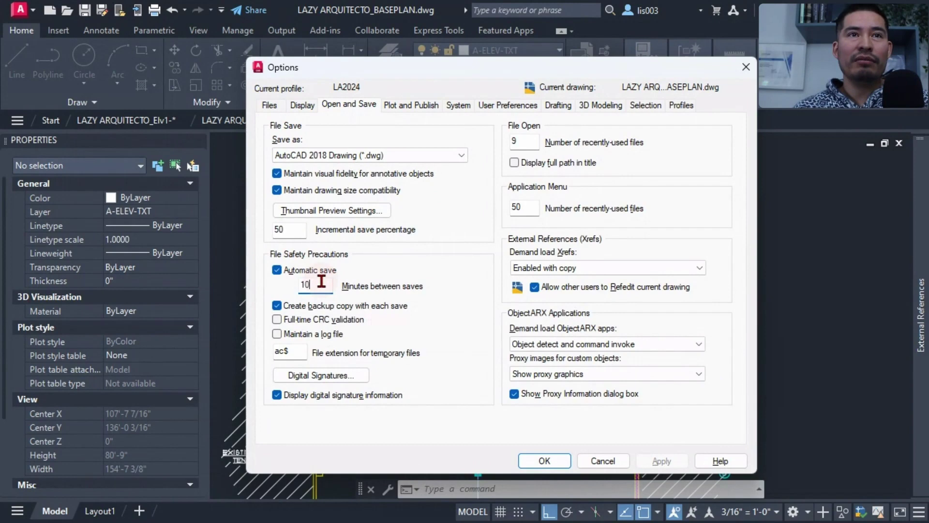
click(312, 287)
drag(312, 287, 320, 286)
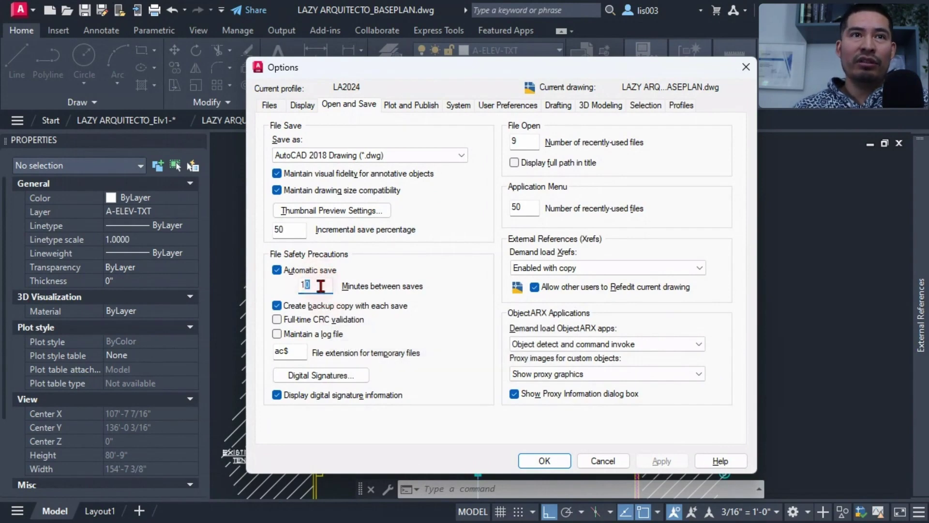
click(319, 285)
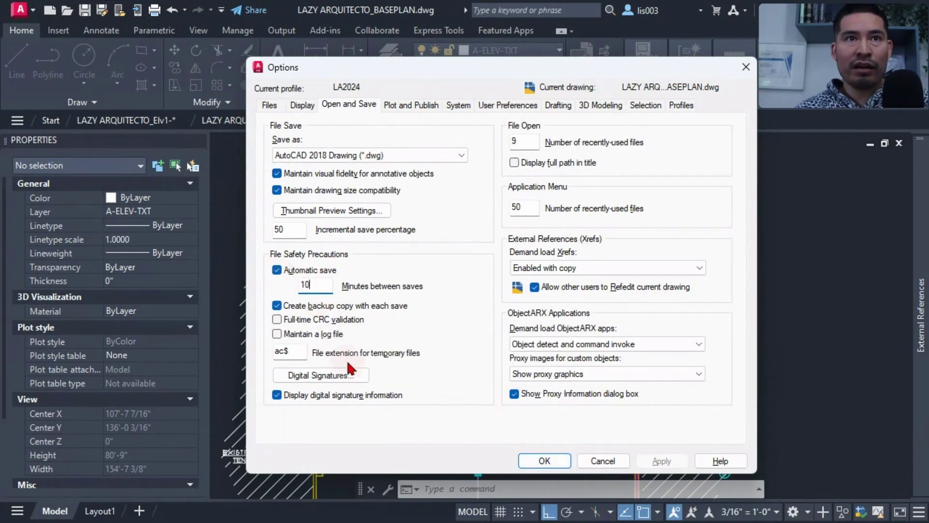
- Inspect the ac$ temporary file extension, then show the Files search paths
click(296, 349)
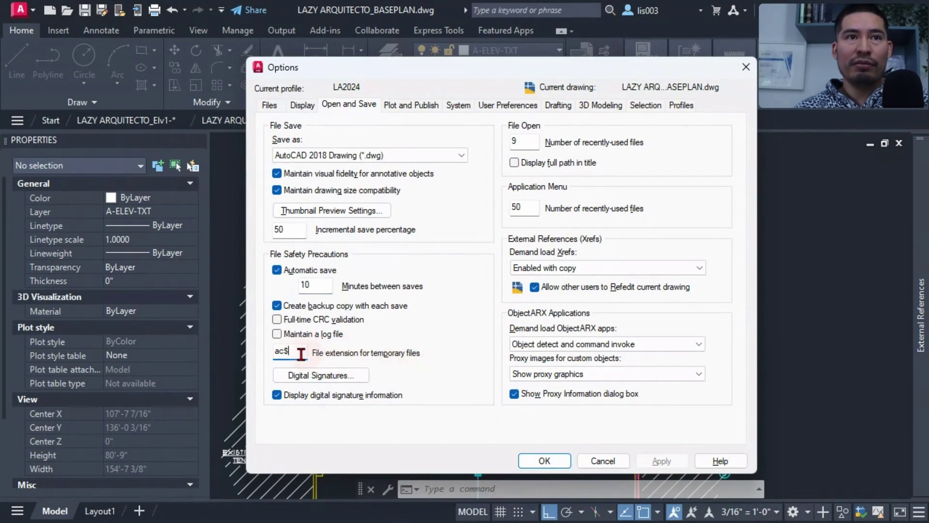
drag(306, 352, 269, 349)
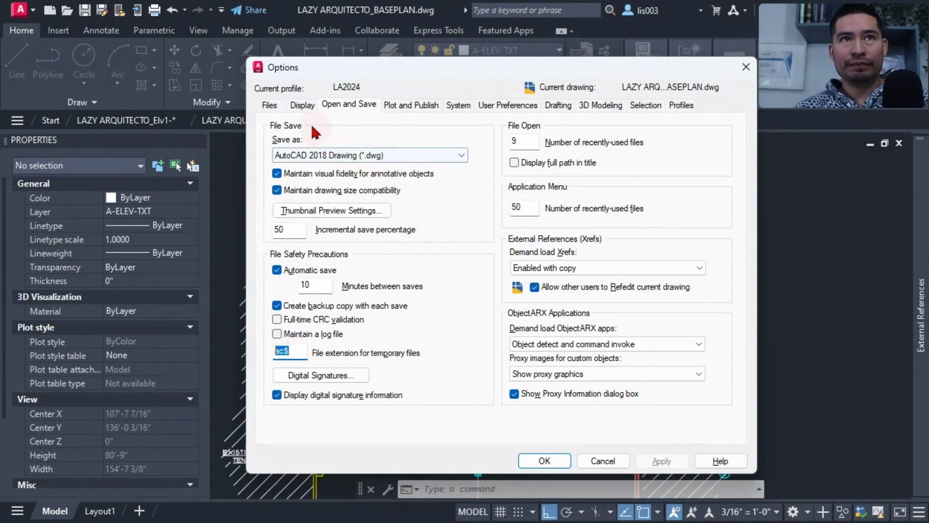
click(269, 104)
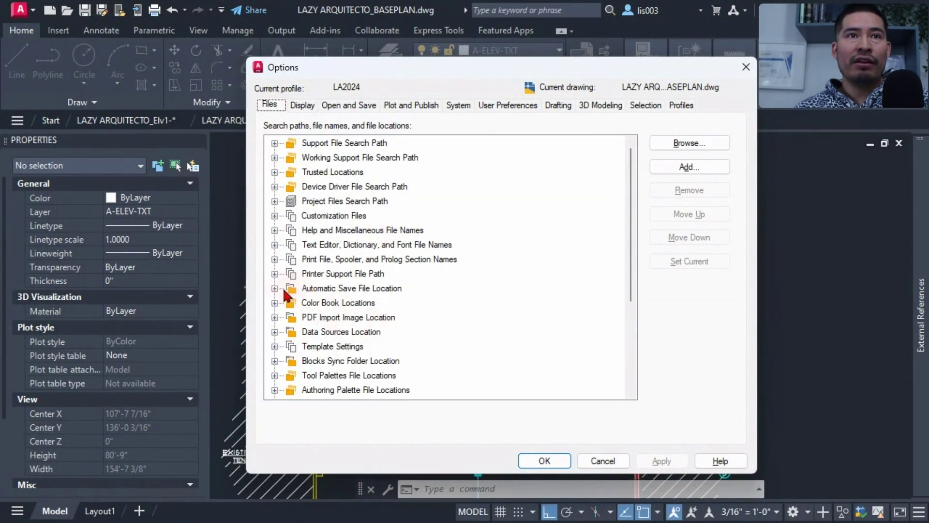
- Expand Automatic Save File Location, copy its AppData Temp path, and close Options
click(314, 290)
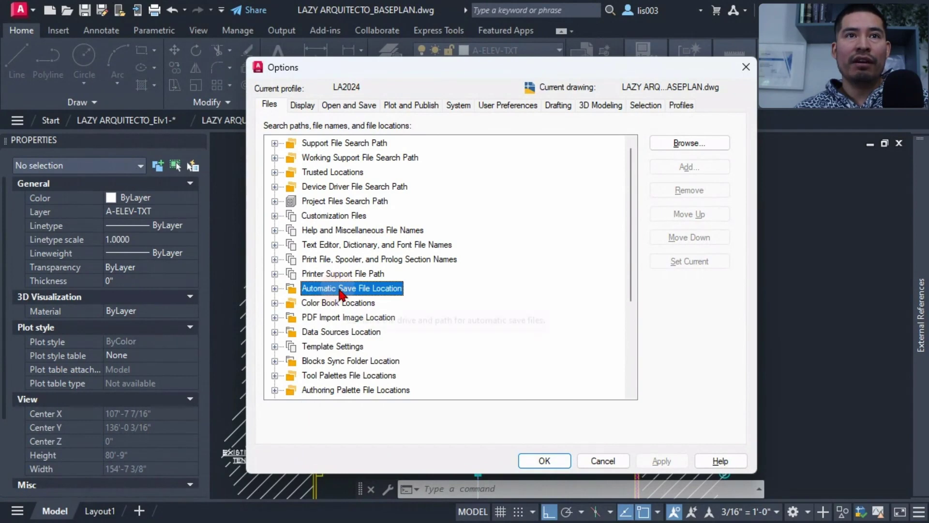
click(274, 289)
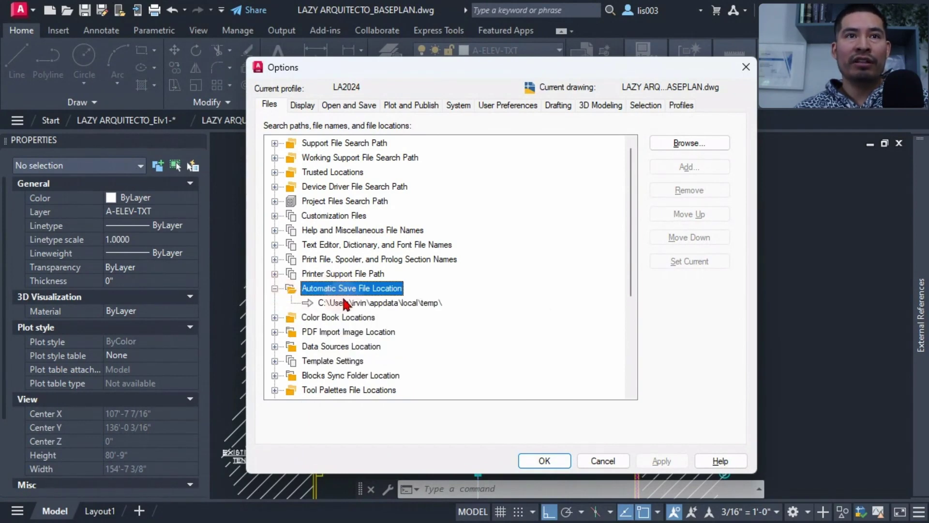
click(360, 303)
click(389, 291)
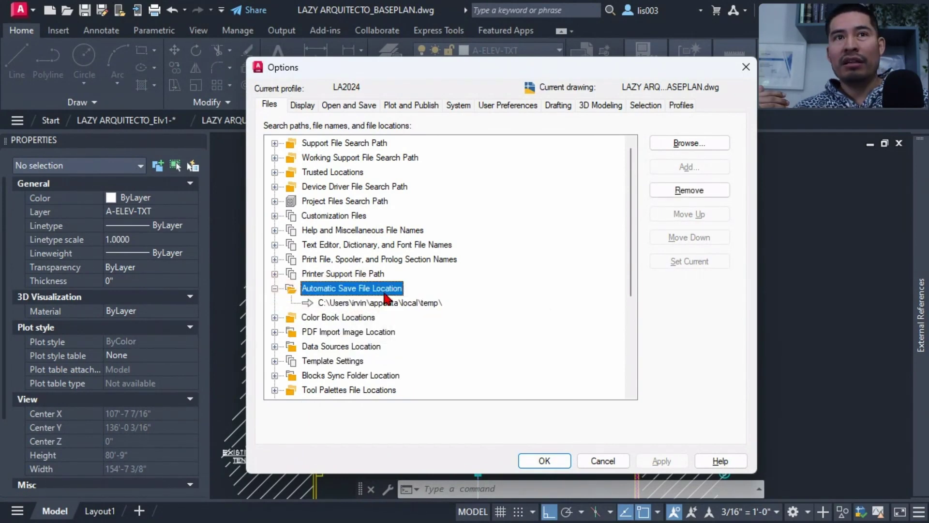
click(391, 302)
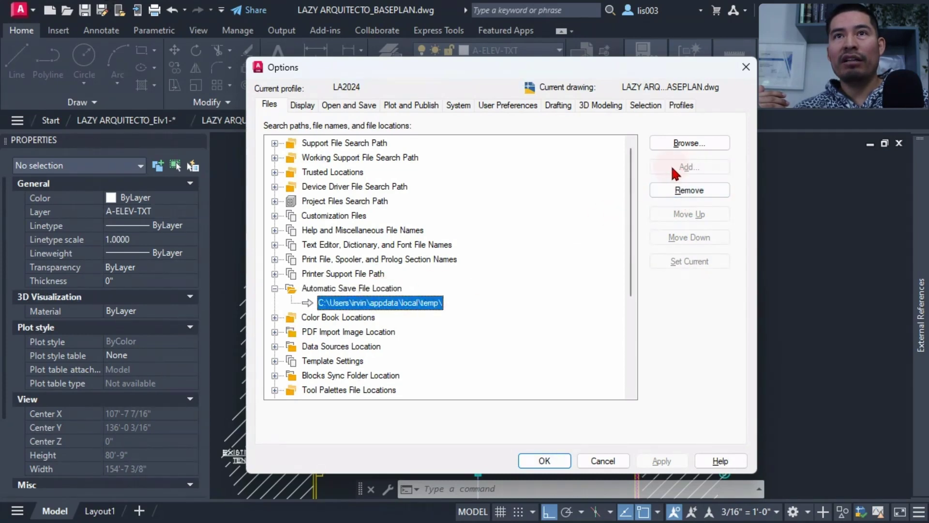
click(687, 143)
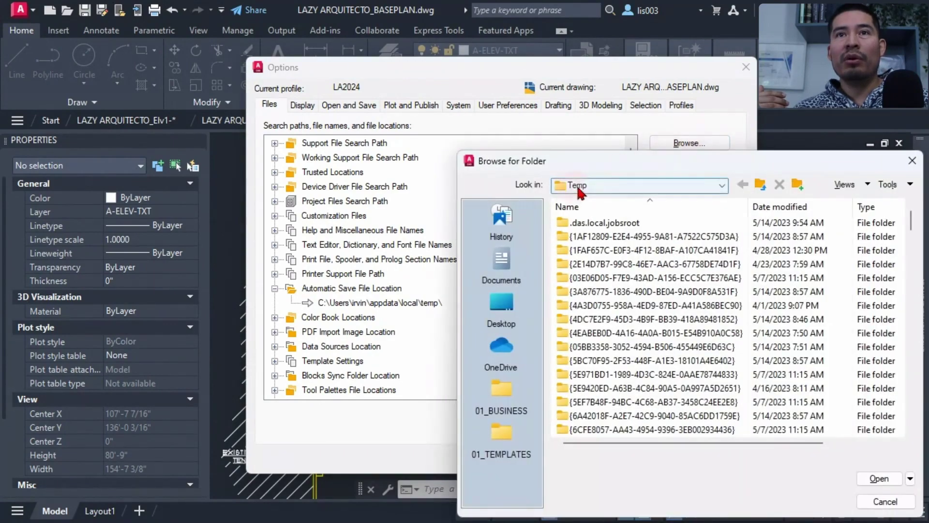
click(912, 161)
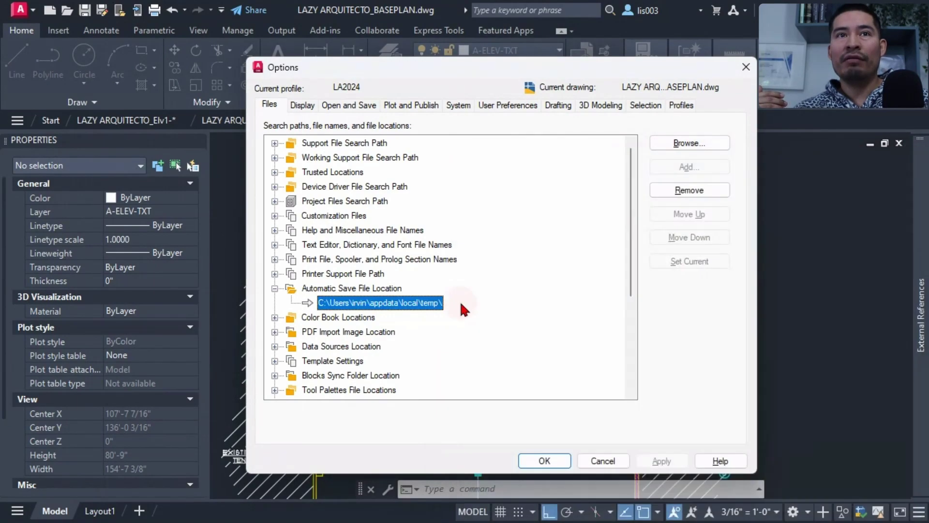
click(425, 303)
key(ctrl+c)
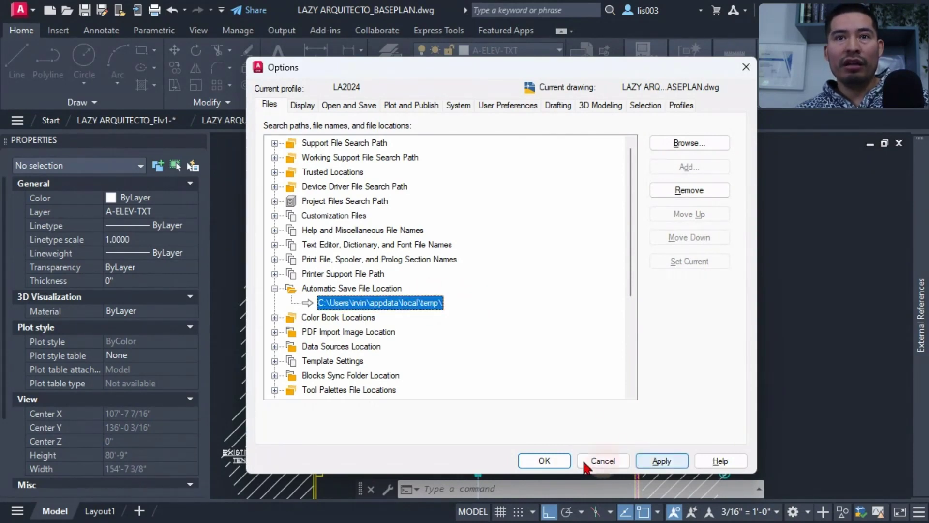
click(563, 462)
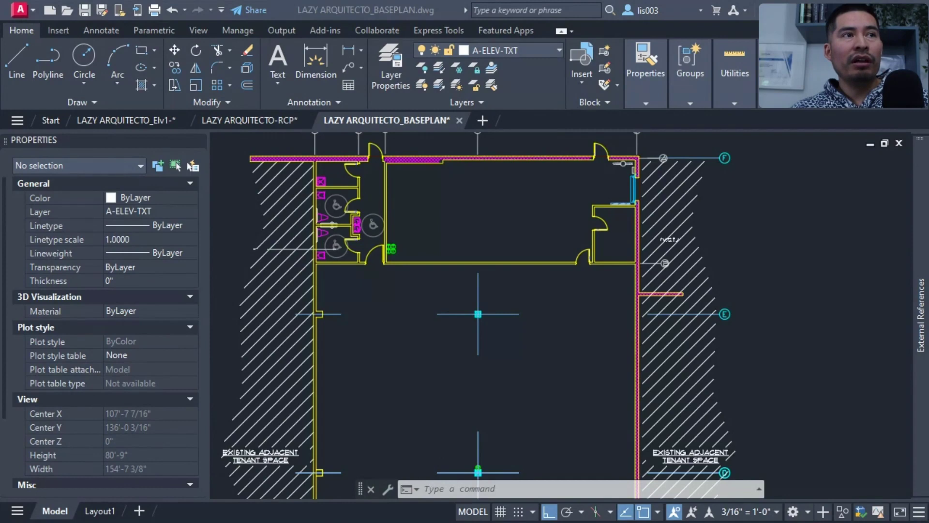
- Open File Explorer at the pasted Temp path and select the TITLE-BLOCK .ac$ autosave file
key(super+e)
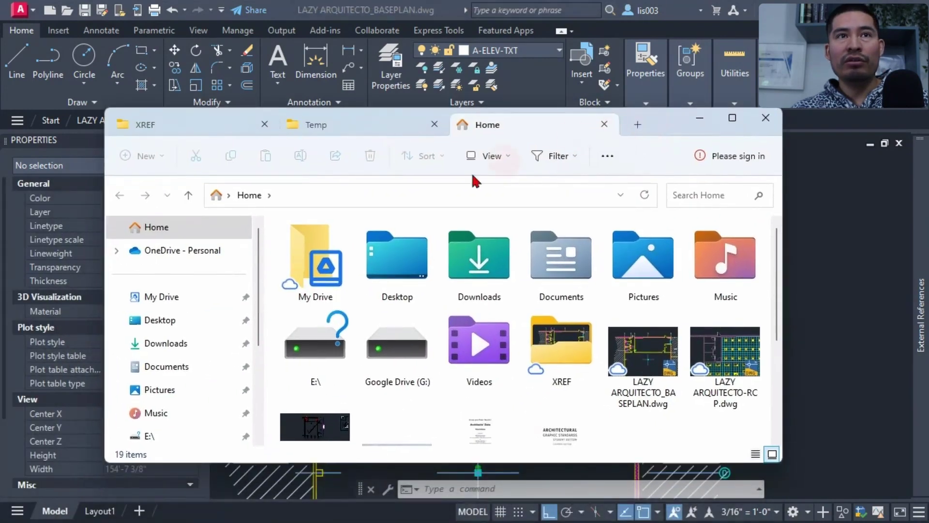
click(421, 195)
key(ctrl+v)
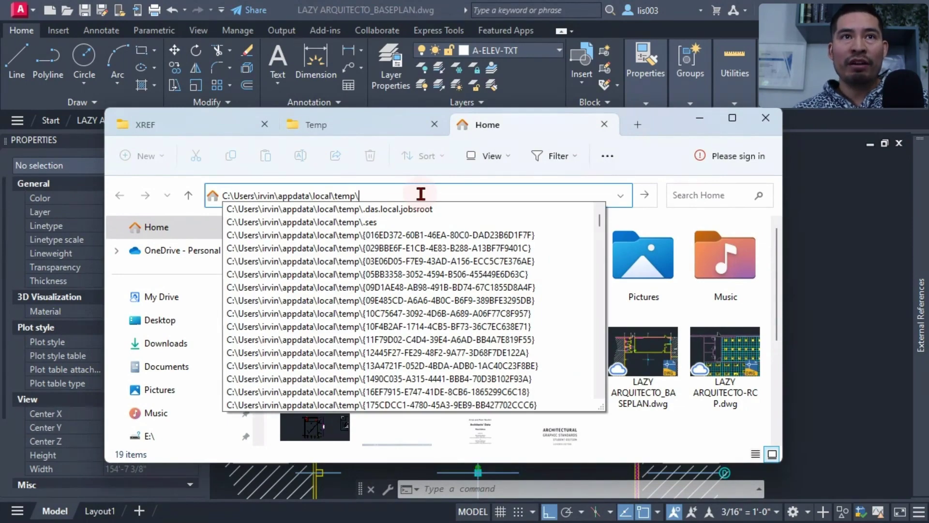
key(Return)
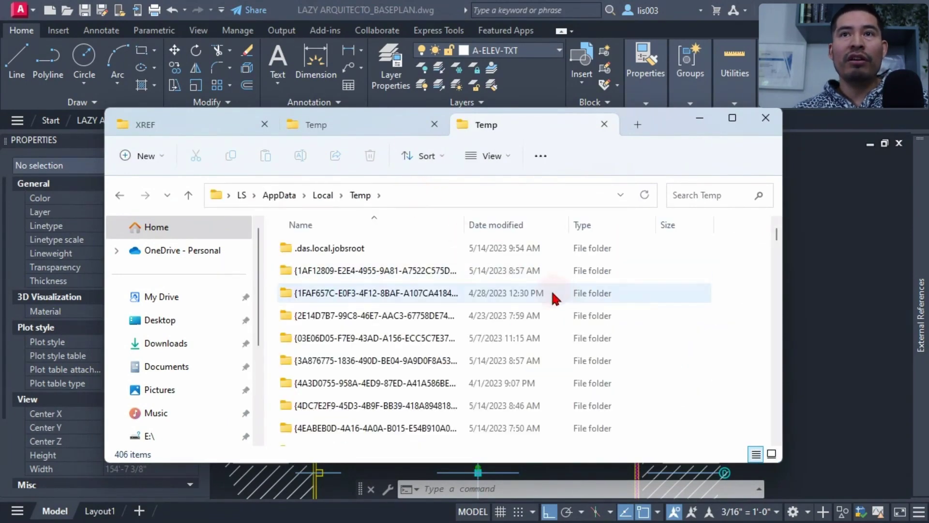
scroll(533, 286, down, 3)
scroll(531, 293, down, 20)
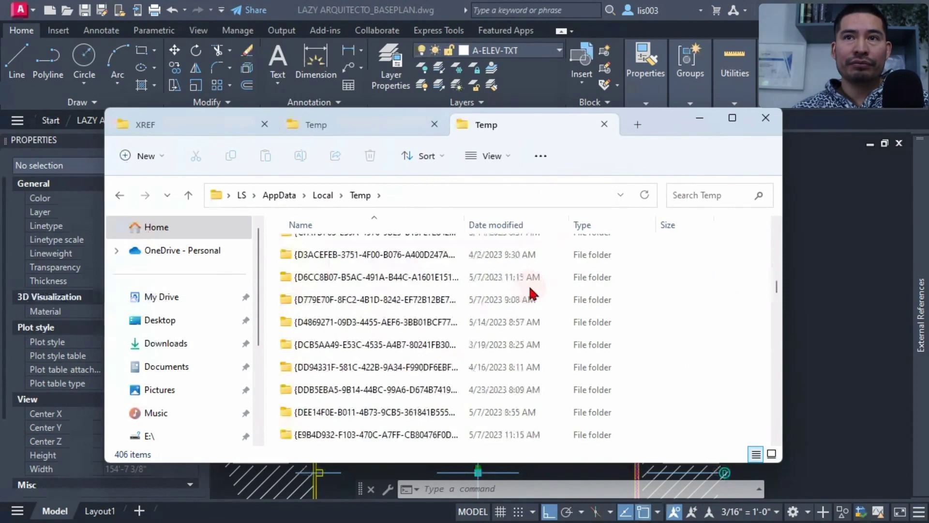
scroll(533, 293, down, 10)
double_click(463, 225)
scroll(460, 339, down, 10)
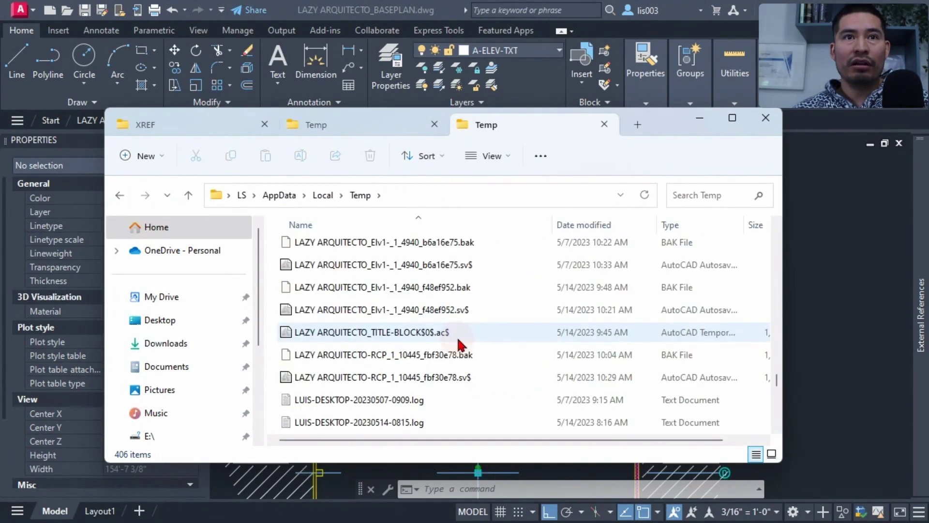
click(448, 339)
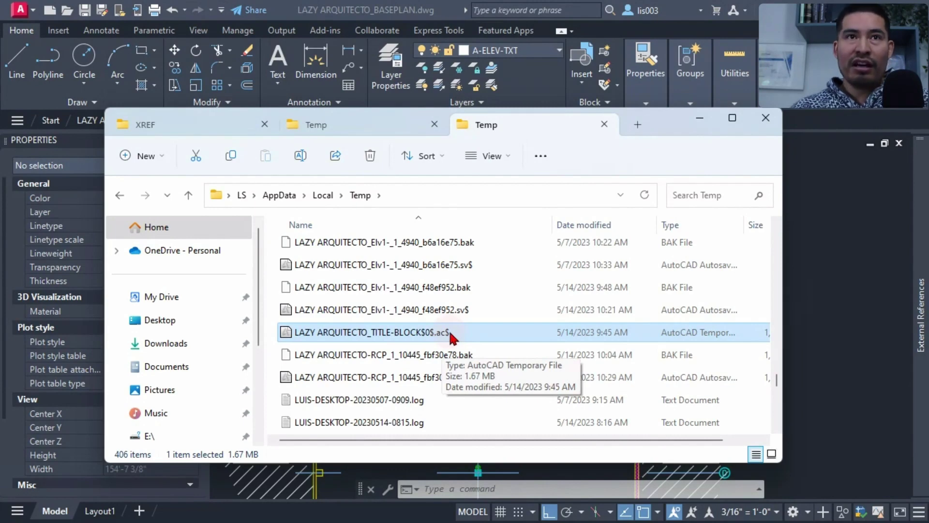
- Try renaming TITLE-BLOCK$0$.ac$ to .dwg, then cancel the File In Use warning
key(F2)
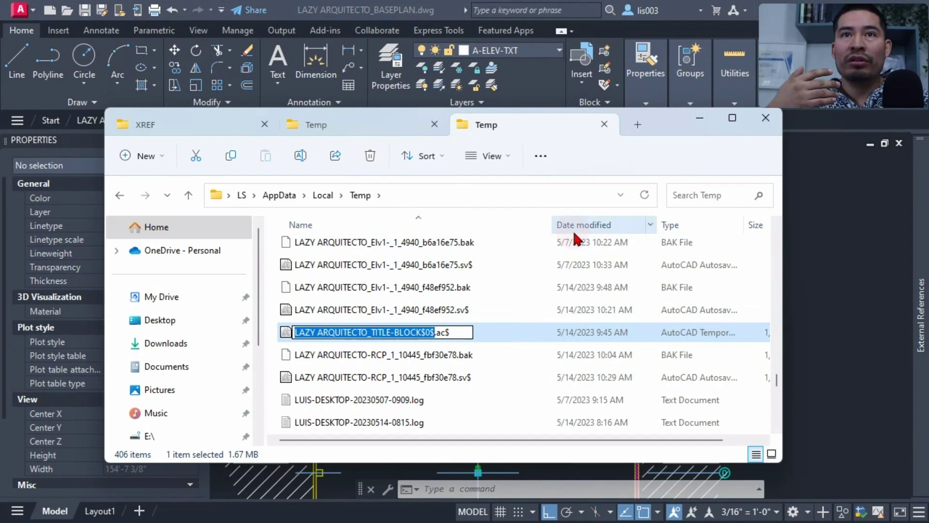
click(458, 332)
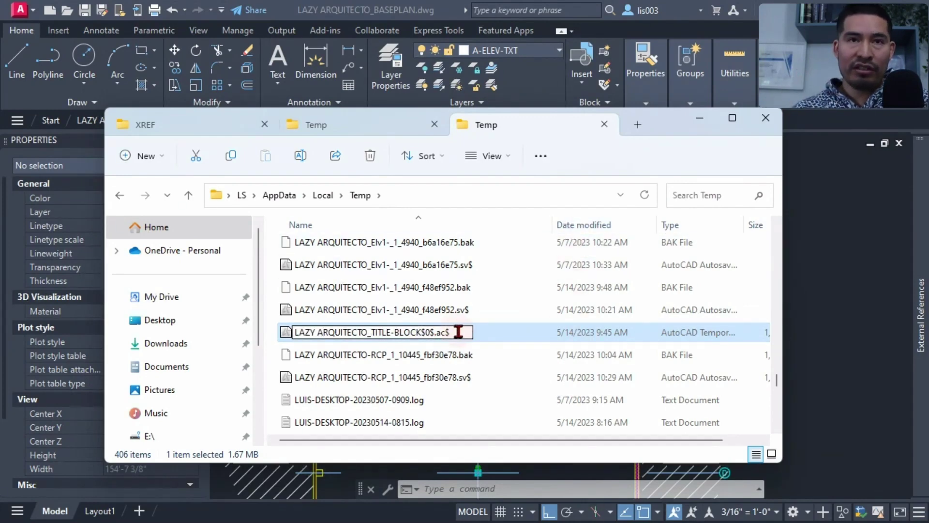
key(BackSpace)
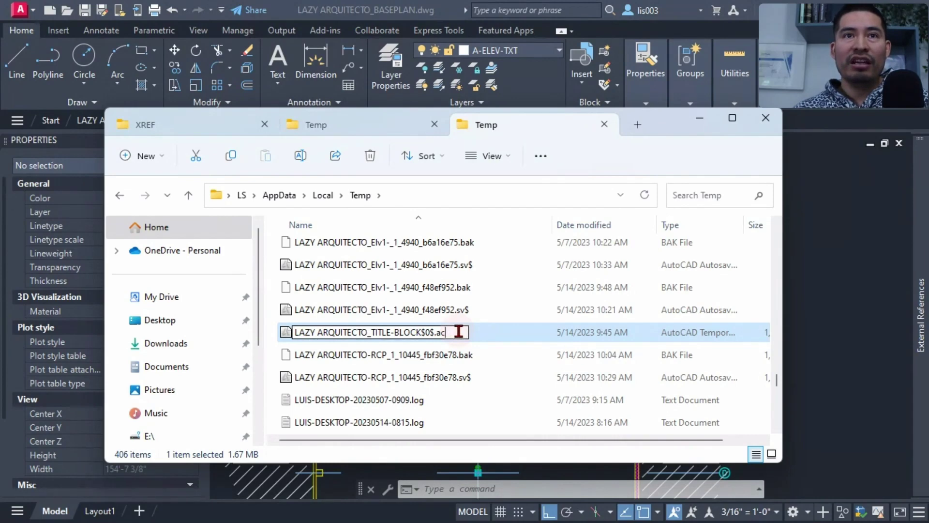
key(BackSpace)
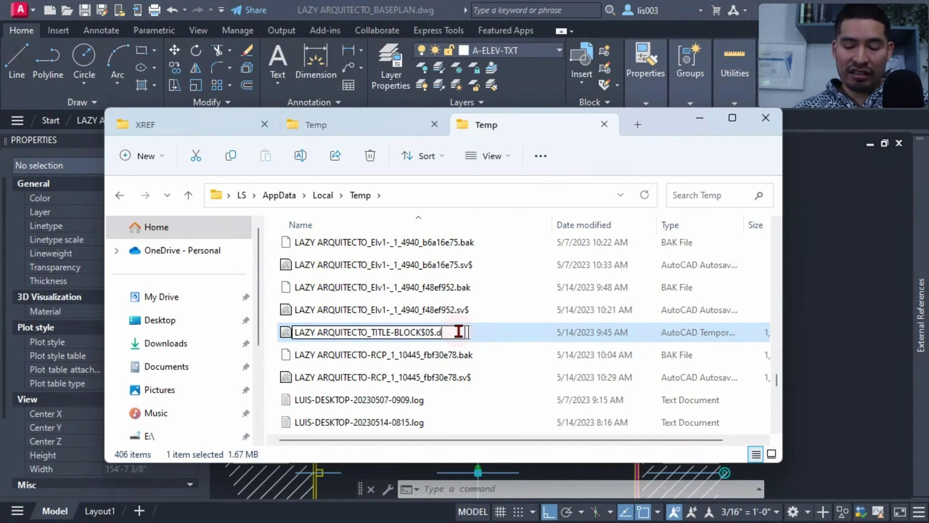
text(wg)
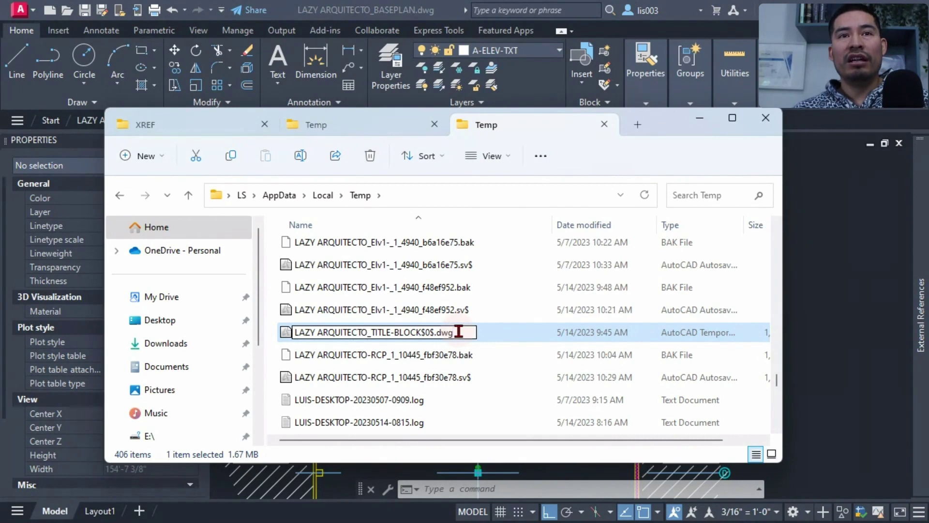
key(Return)
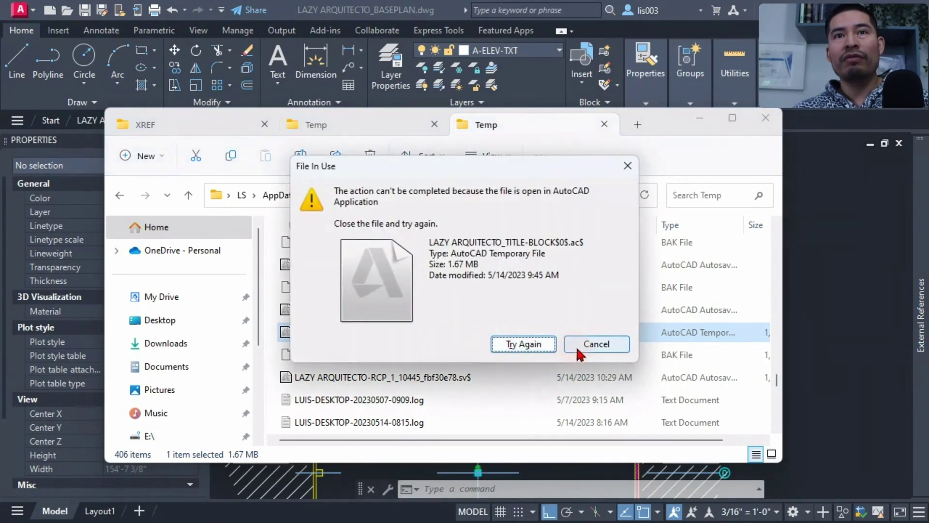
click(576, 345)
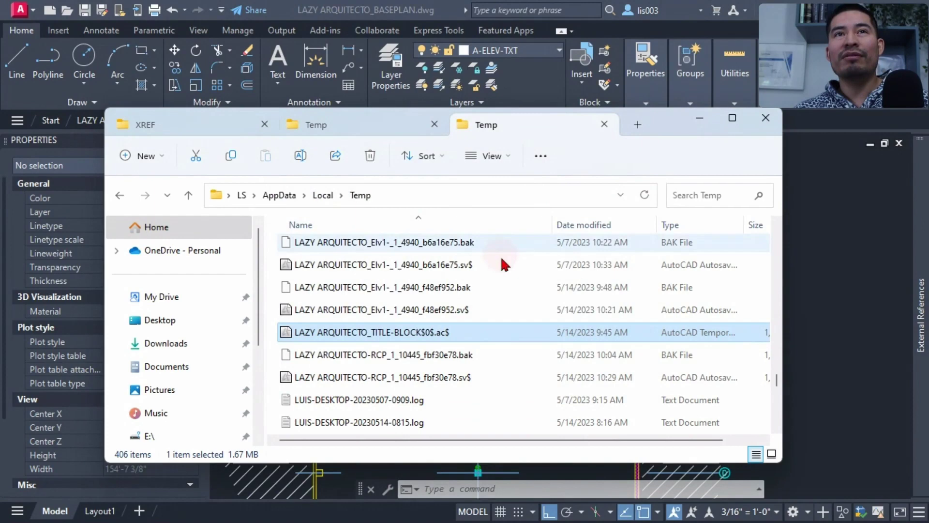
click(469, 354)
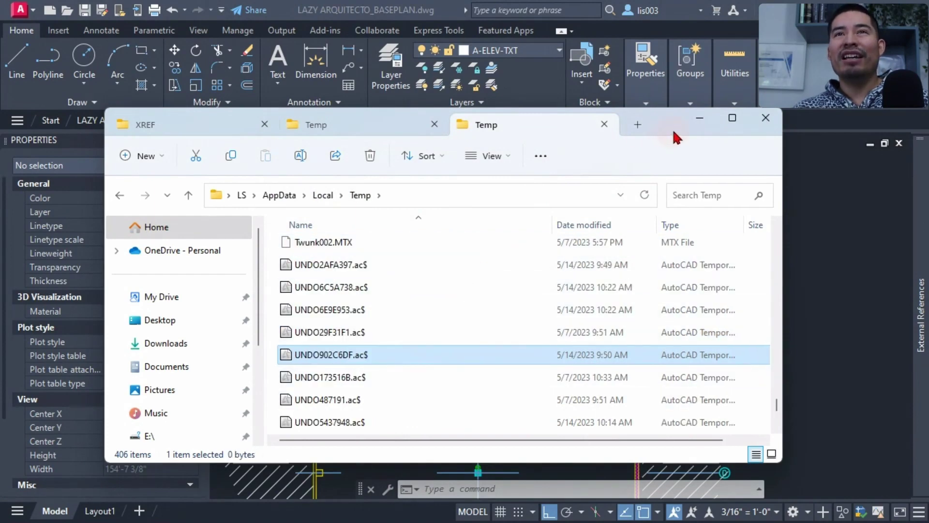
mouse_move(670, 133)
mouse_down()
mouse_move(650, 146)
mouse_move(101, 184)
mouse_up()
- Bring the BASEPLAN floor plan drawing back to the front in AutoCAD
click(128, 168)
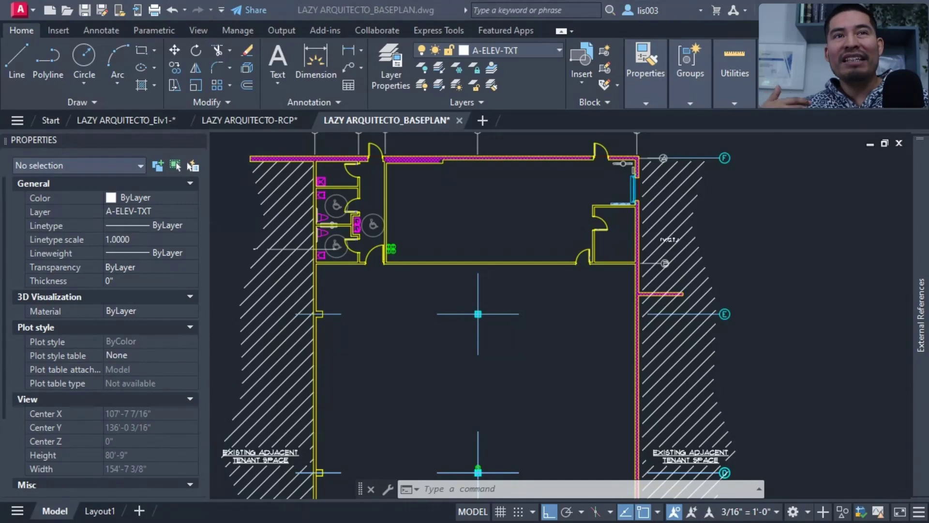